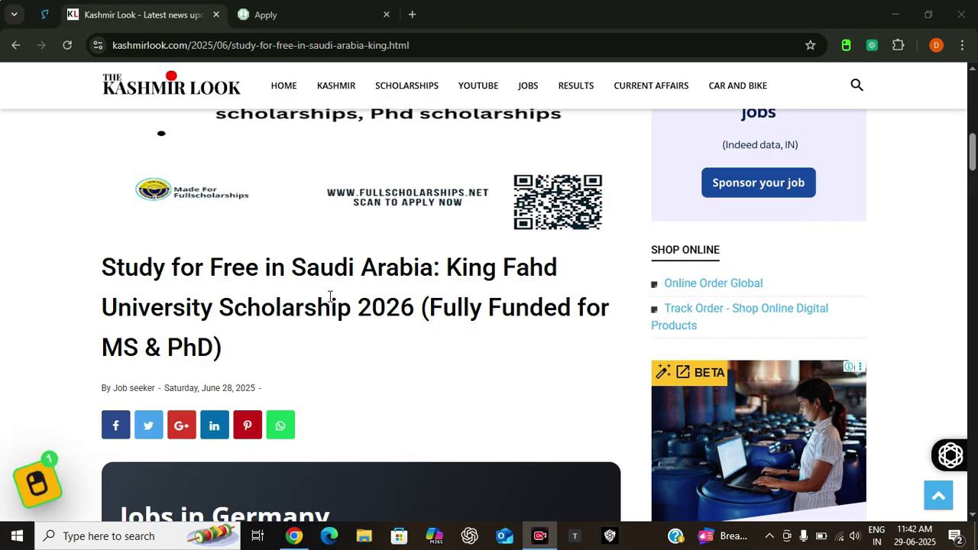
Step: Highlight the King Fahd University Scholarship 2026 title, then clear the highlight
left_click_drag(442, 262, 422, 310)
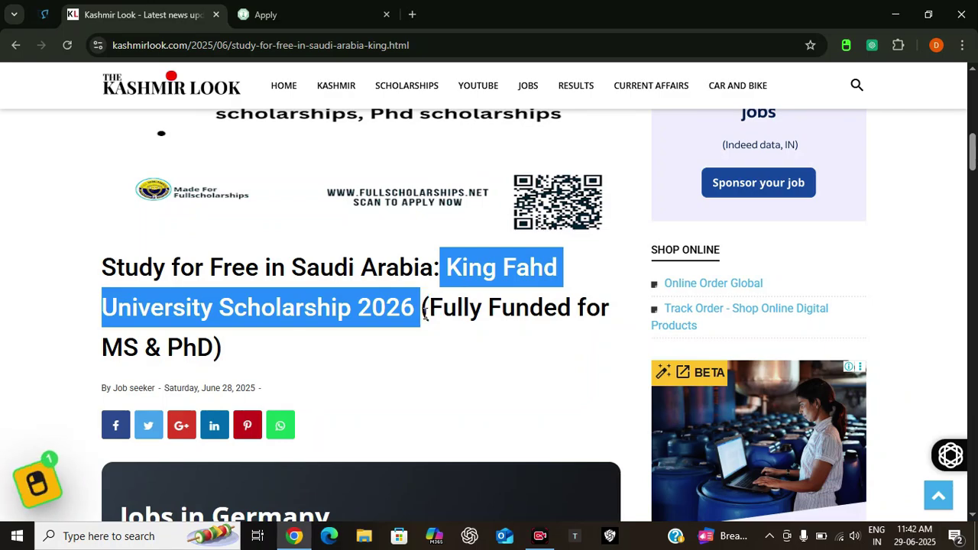
left_click(423, 360)
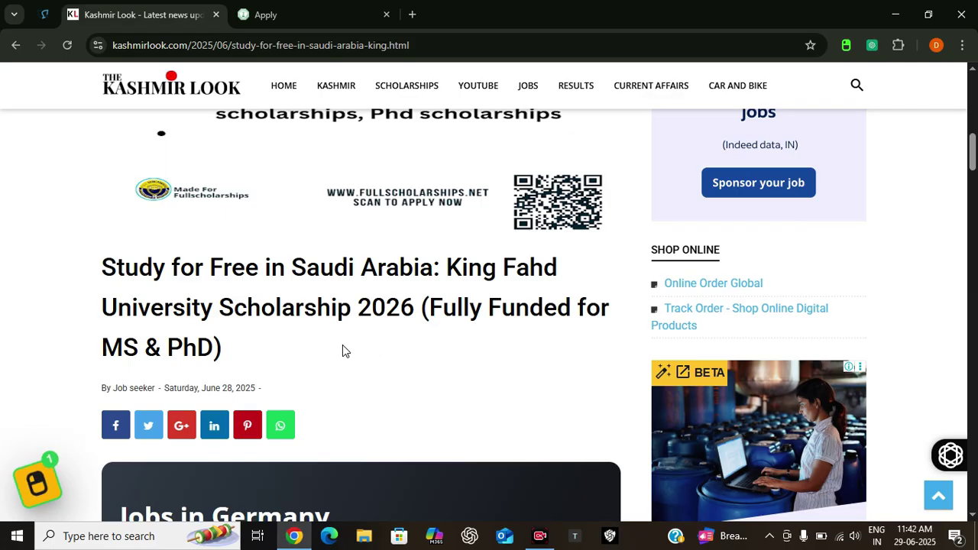
Step: Highlight the About King Fahd University heading and its paragraph on Dhahran and top-200 ranking
scroll(683, 504, "down", 5)
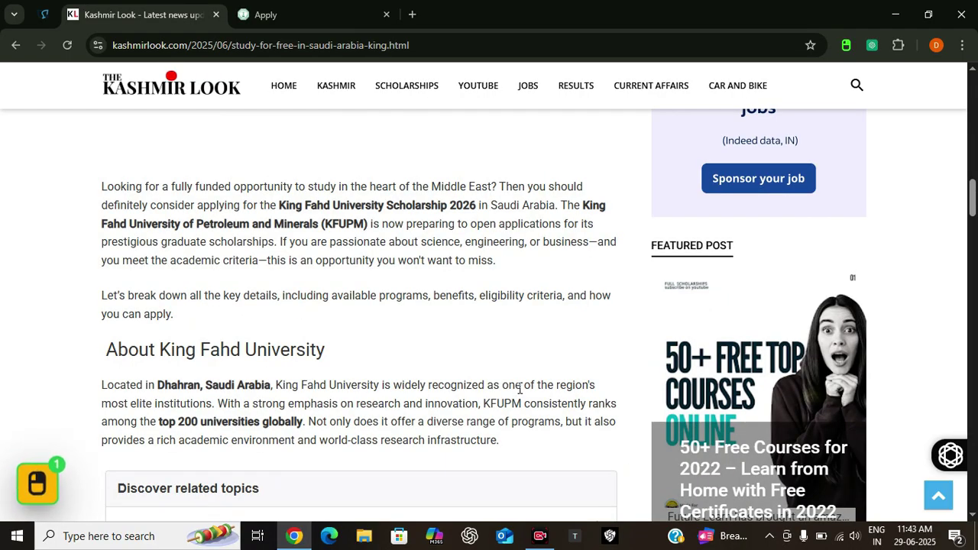
scroll(175, 318, "down", 1)
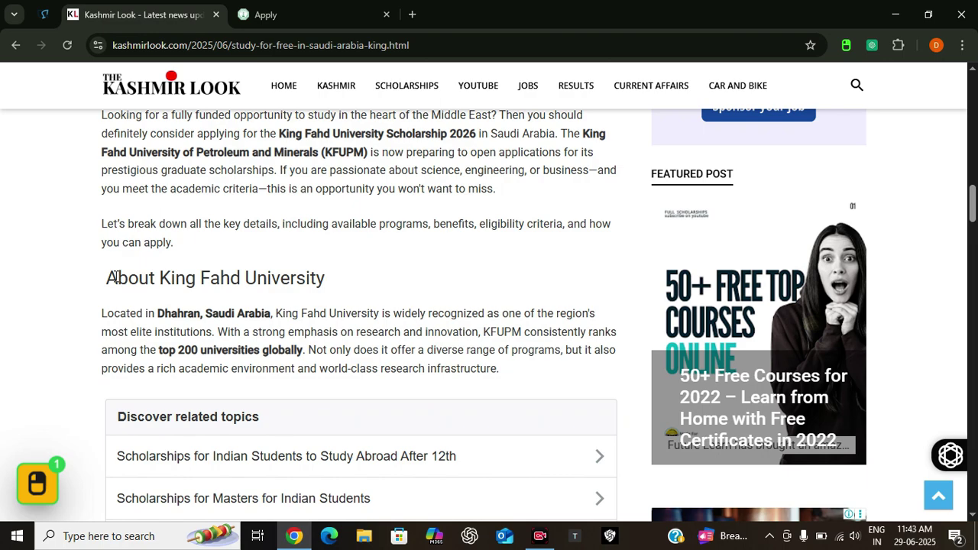
left_click_drag(112, 277, 497, 385)
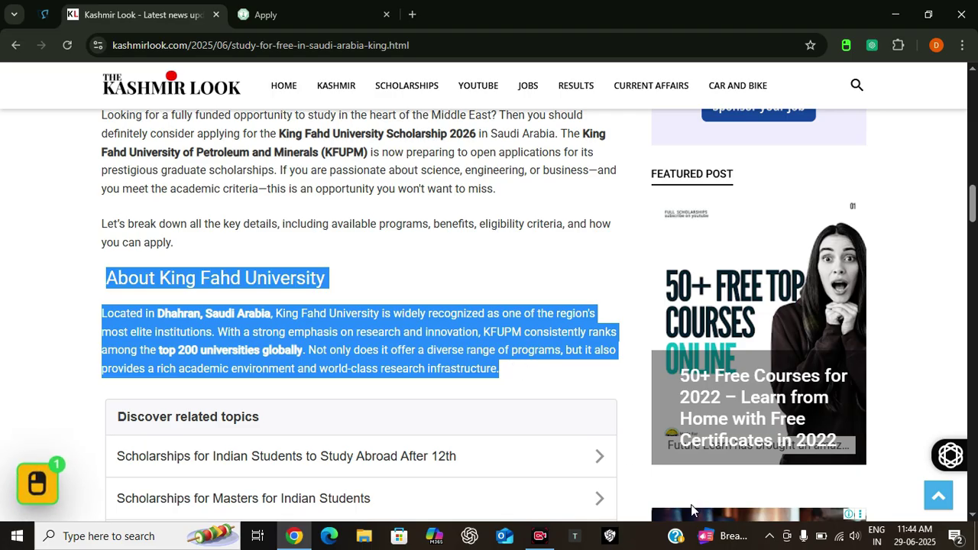
Step: Highlight the Why Choose KFUPM? heading and its paragraph on research, faculty and education hub
scroll(491, 363, "down", 6)
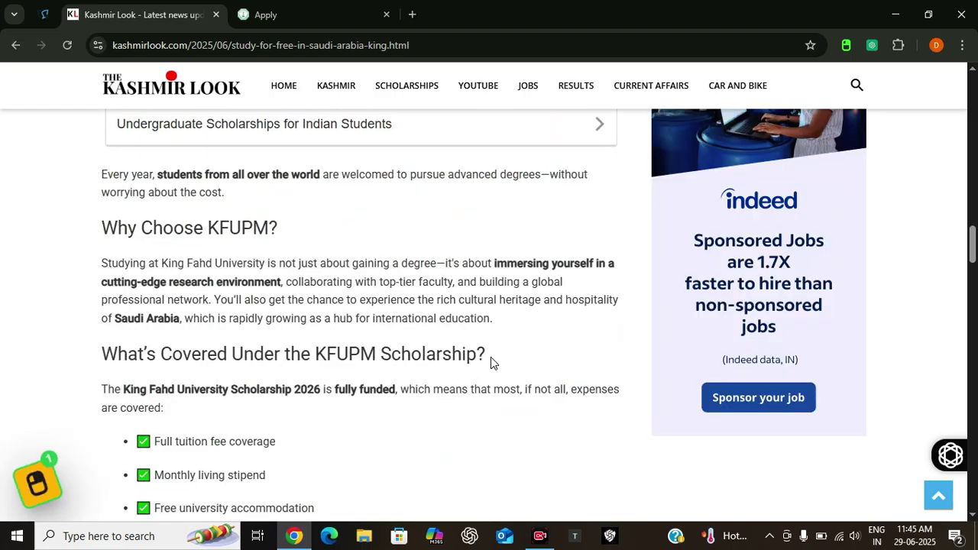
left_click_drag(100, 224, 218, 234)
left_click(120, 227)
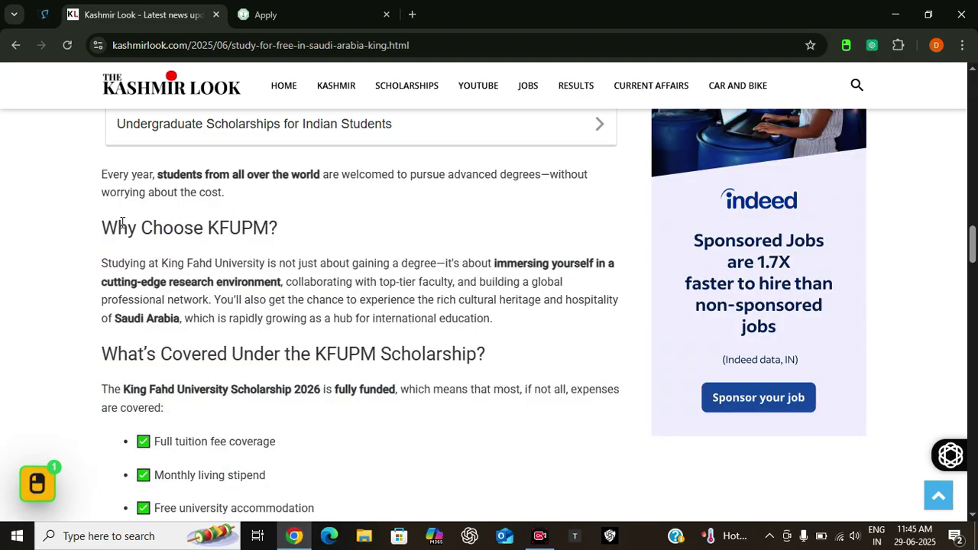
left_click_drag(114, 227, 524, 323)
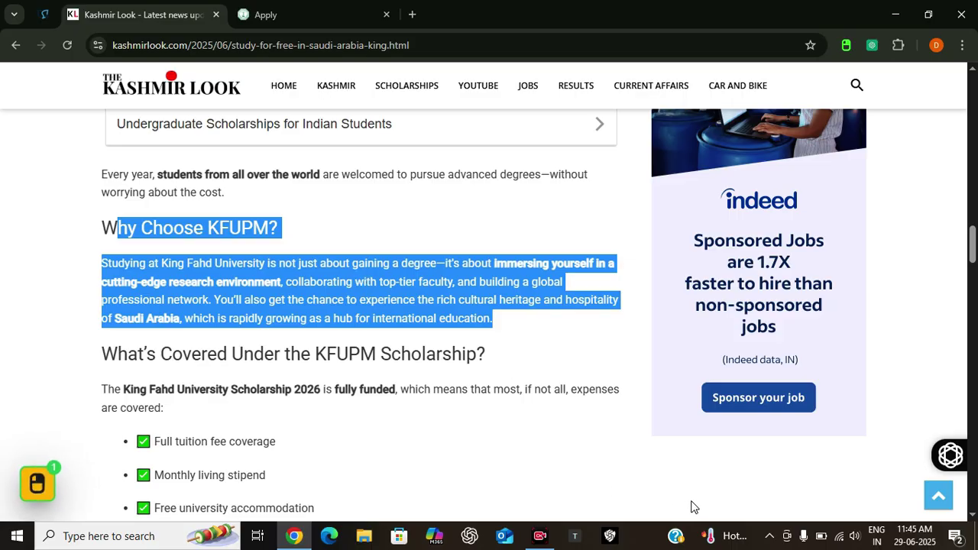
Step: Highlight the scholarship coverage heading, paragraph and benefits list
scroll(264, 413, "down", 3)
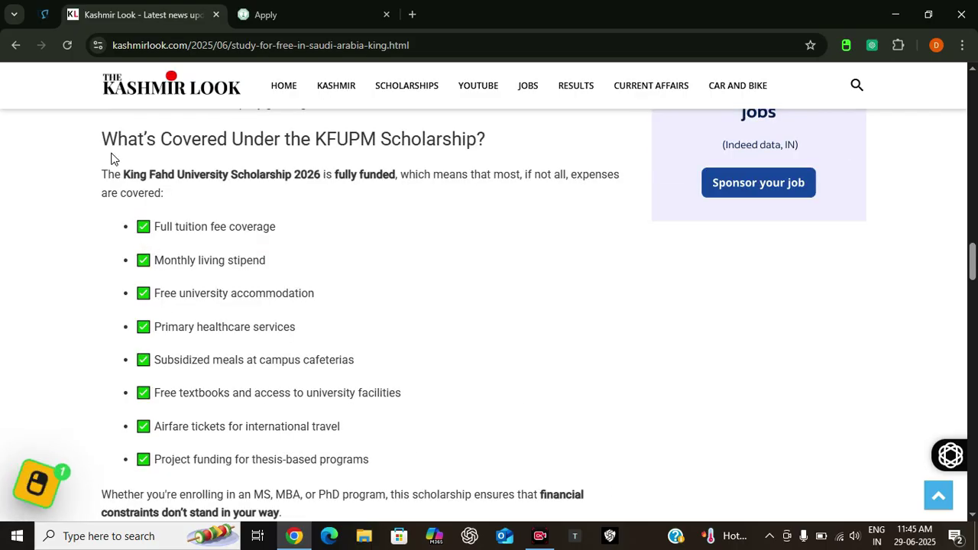
left_click_drag(104, 138, 146, 139)
left_click_drag(180, 173, 486, 418)
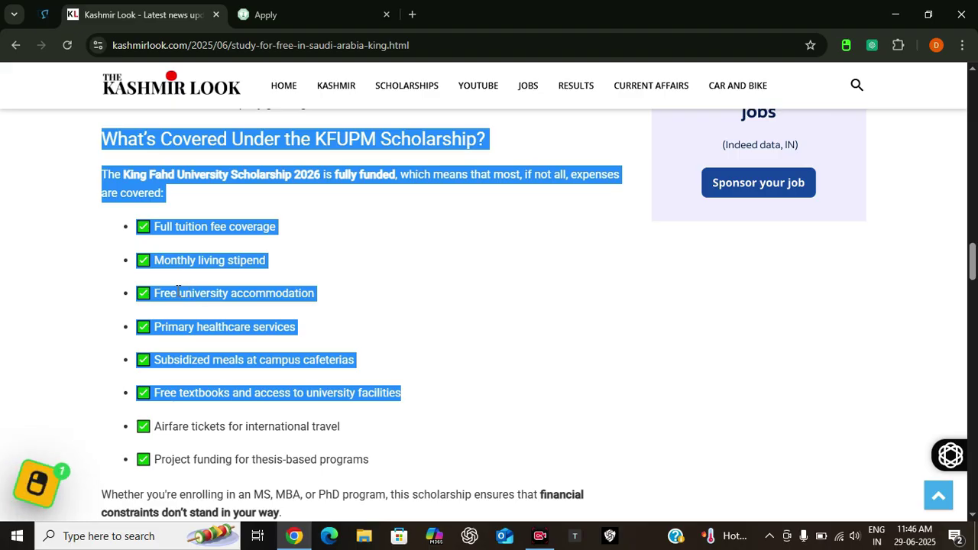
Step: Highlight the airfare and thesis project-funding benefits at the end of the list
left_click(152, 285)
scroll(142, 283, "down", 2)
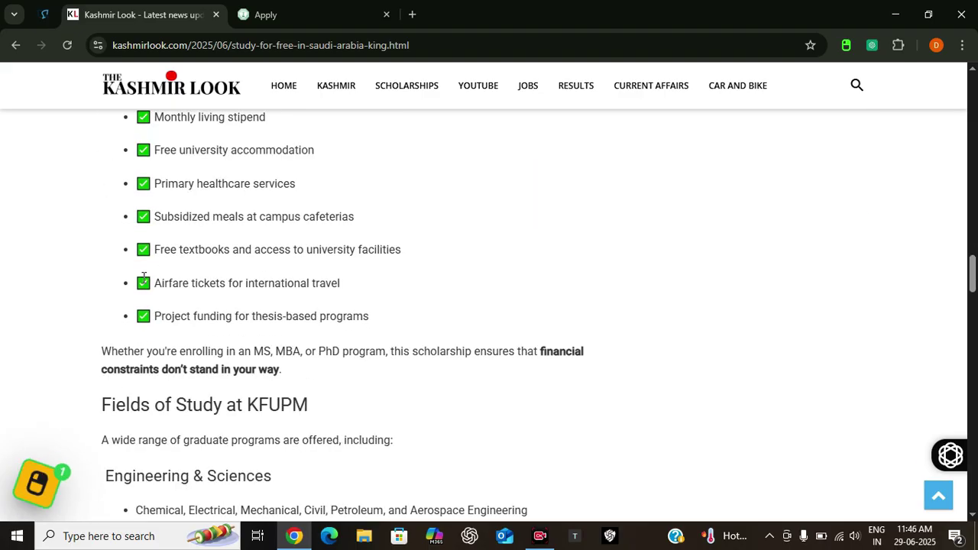
left_click_drag(143, 279, 382, 319)
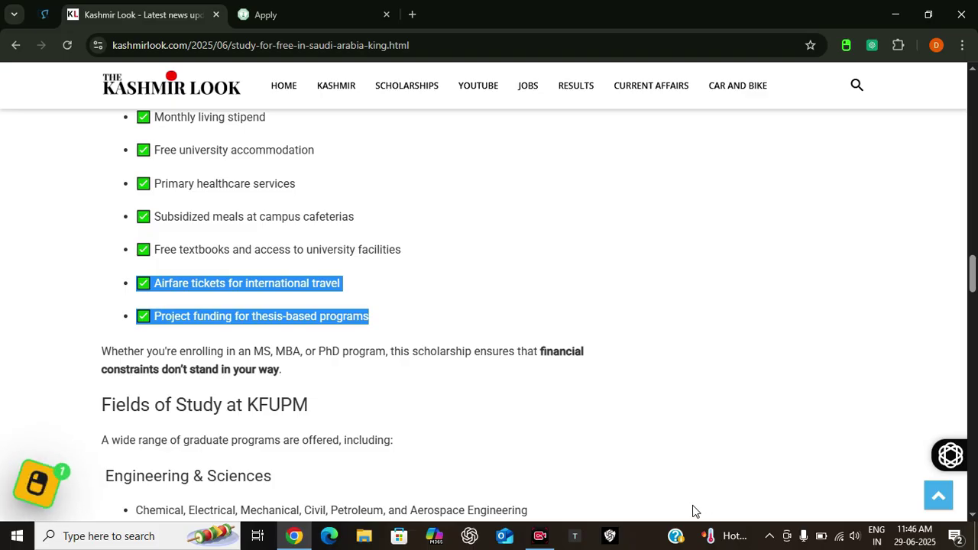
Step: Highlight the engineering, Business & Management, and Architecture & Systems program groups in turn
left_click(238, 281)
scroll(238, 280, "down", 3)
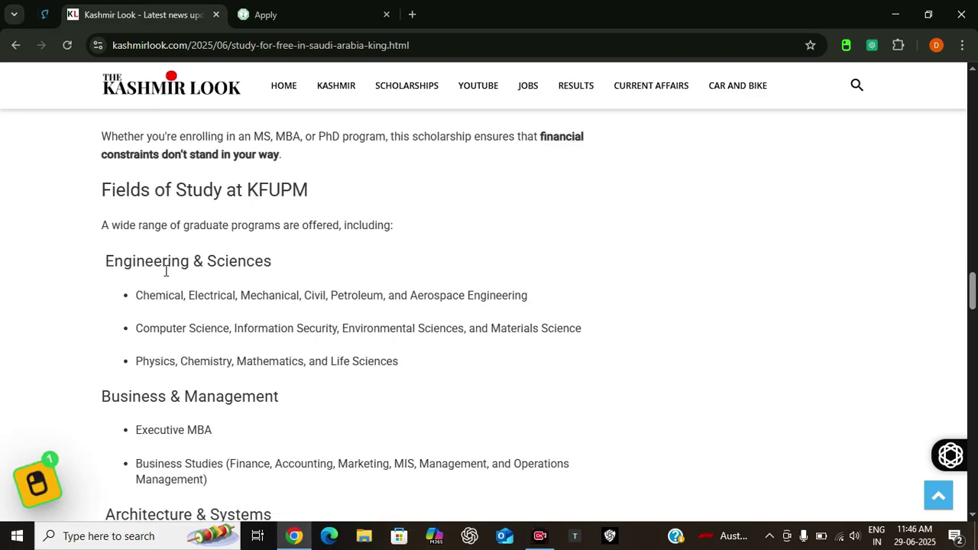
left_click_drag(101, 191, 452, 418)
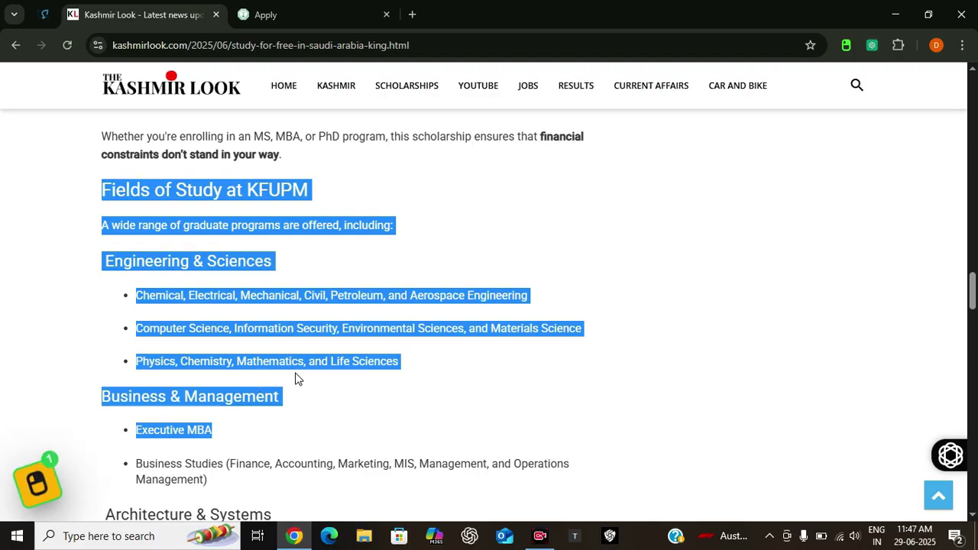
scroll(301, 386, "down", 1)
left_click(128, 263)
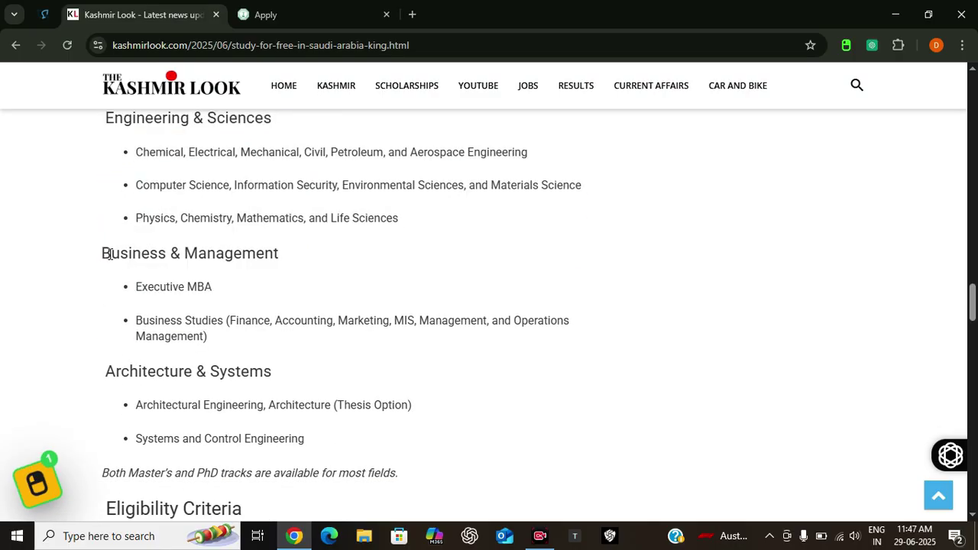
left_click_drag(111, 253, 346, 368)
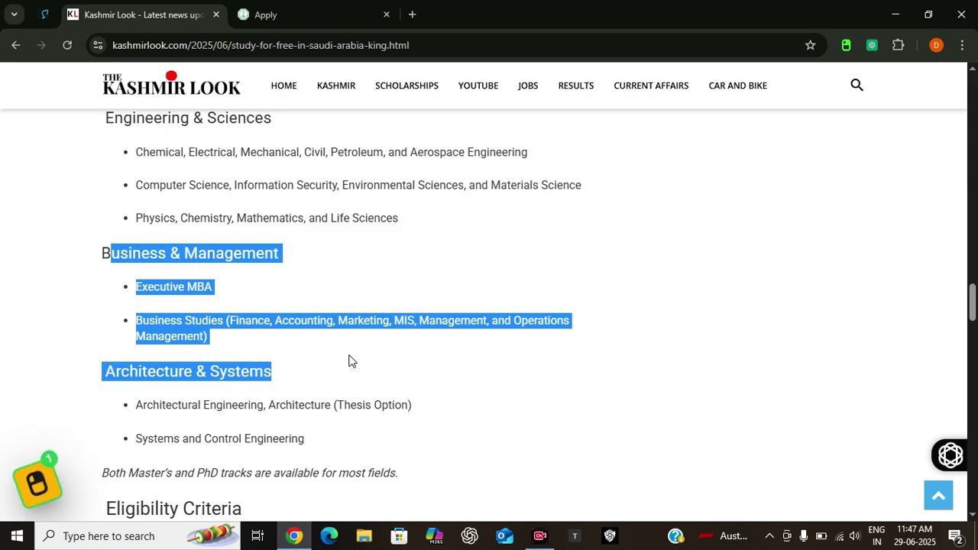
scroll(349, 356, "down", 2)
left_click(150, 255)
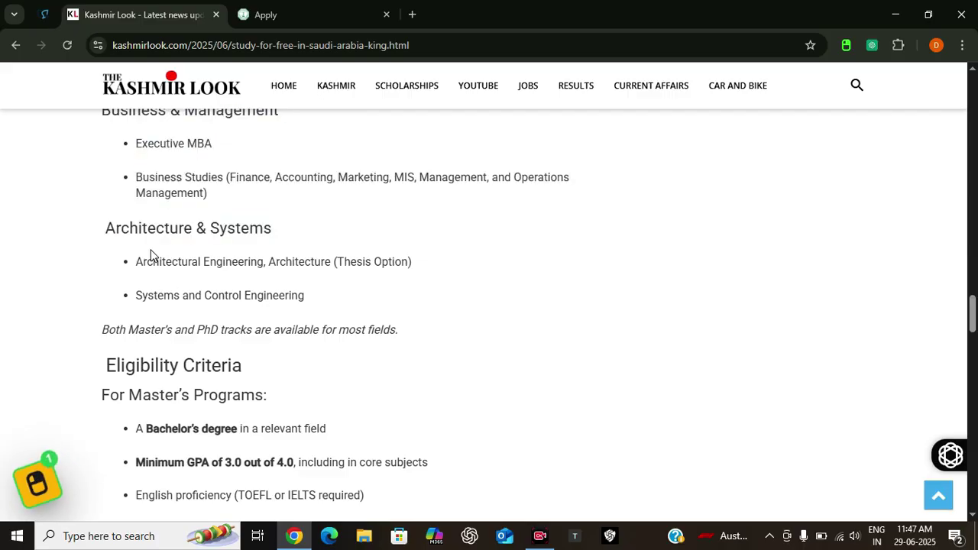
left_click_drag(128, 233, 320, 301)
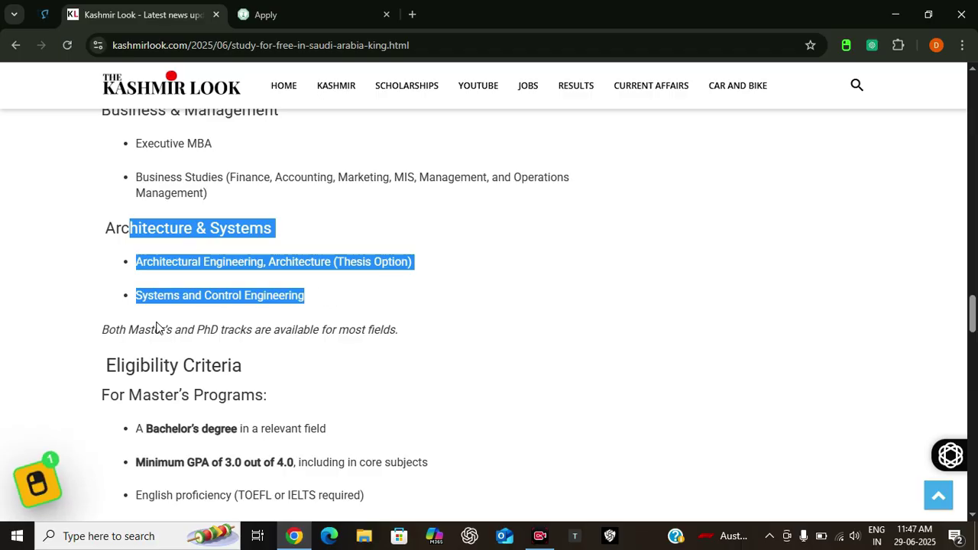
scroll(320, 317, "down", 2)
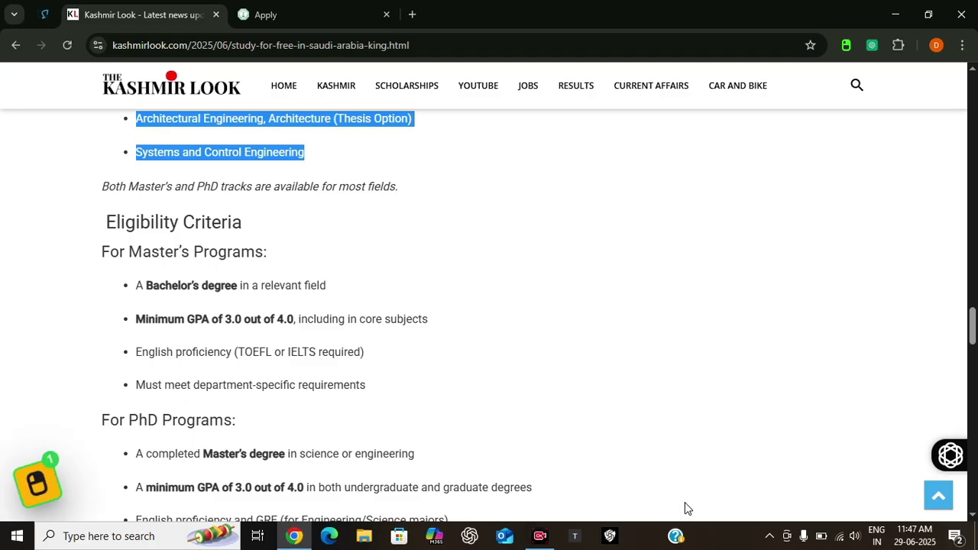
Step: Highlight the master's eligibility criteria, then the PhD requirements and program-specific requirements line
scroll(683, 506, "down", 1)
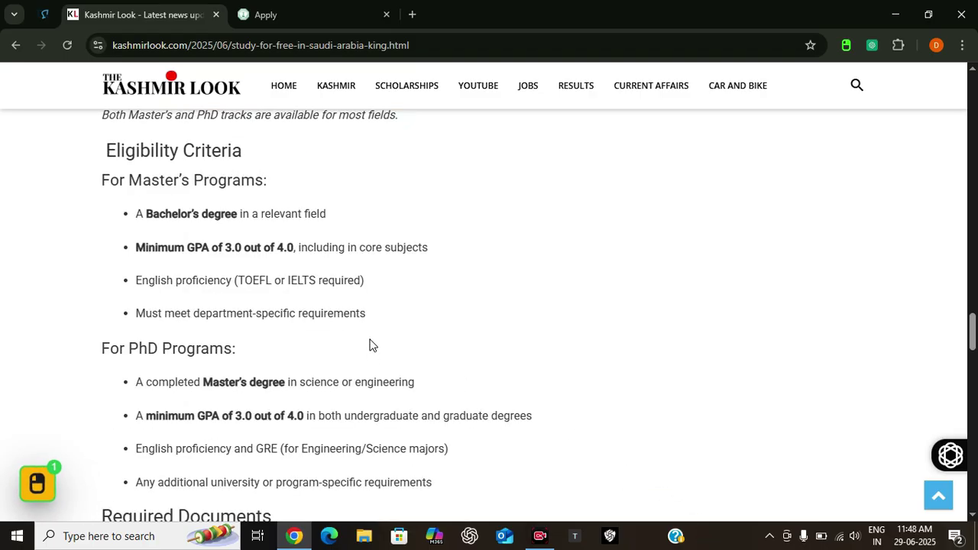
left_click_drag(115, 151, 461, 414)
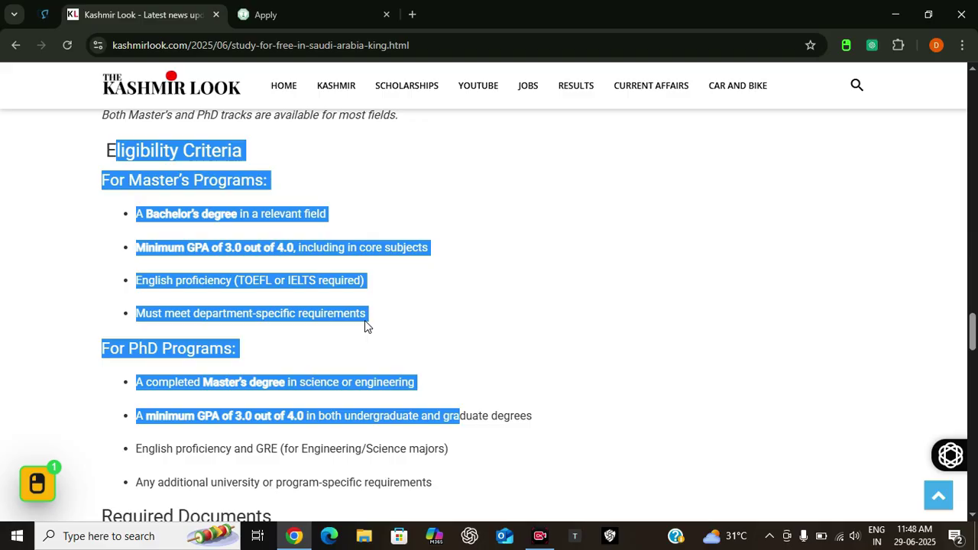
scroll(450, 329, "down", 2)
left_click(386, 312)
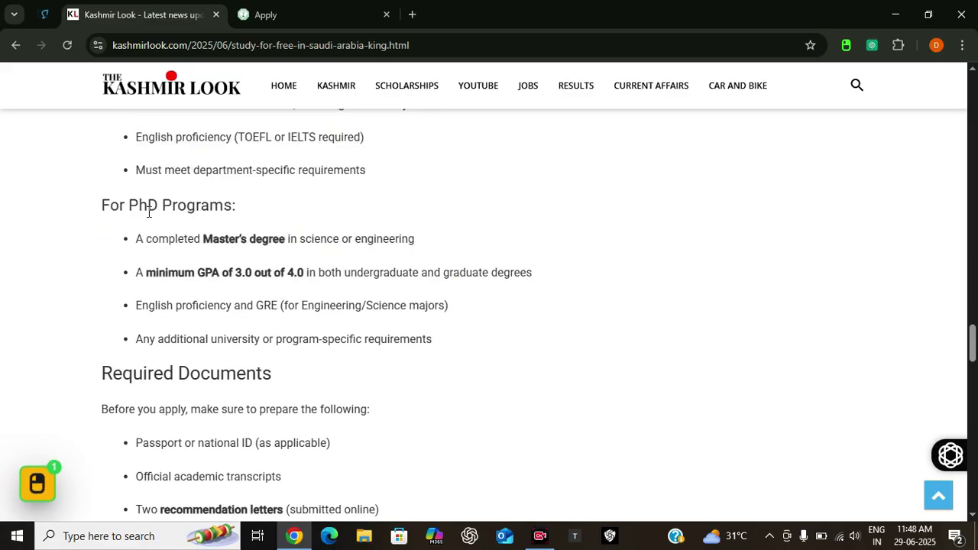
left_click_drag(108, 205, 420, 331)
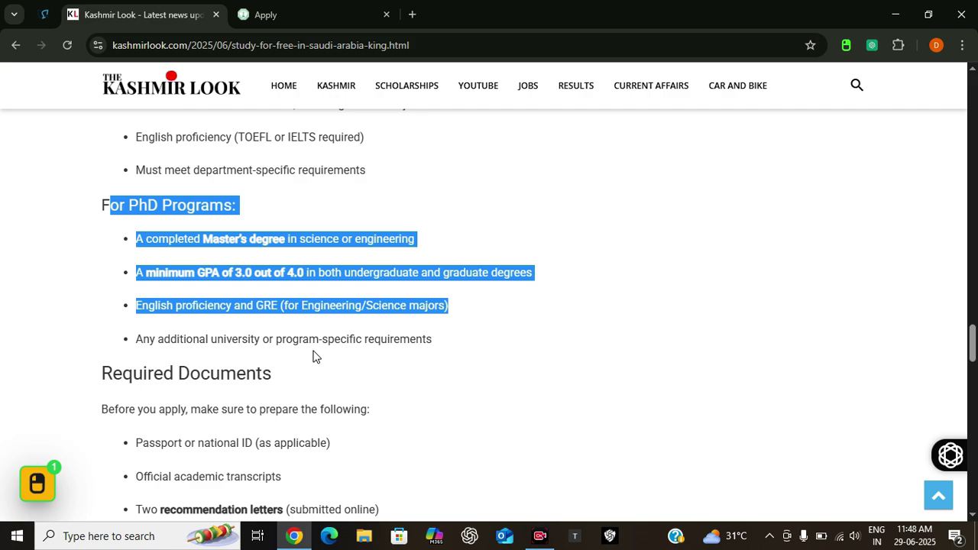
left_click_drag(143, 338, 439, 343)
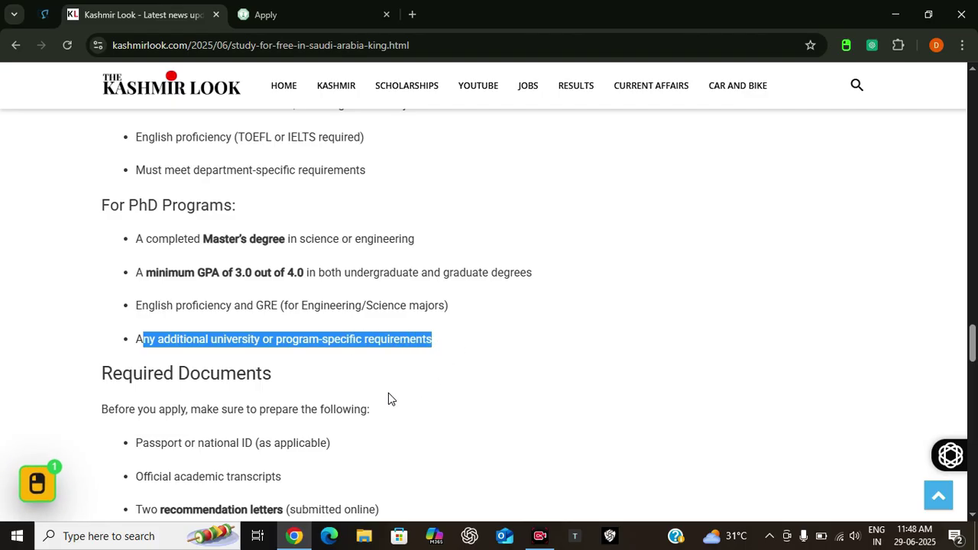
Step: Highlight the full Required Documents list, then read on past the GMAT tip to Application Process
scroll(395, 390, "down", 1)
scroll(395, 391, "down", 1)
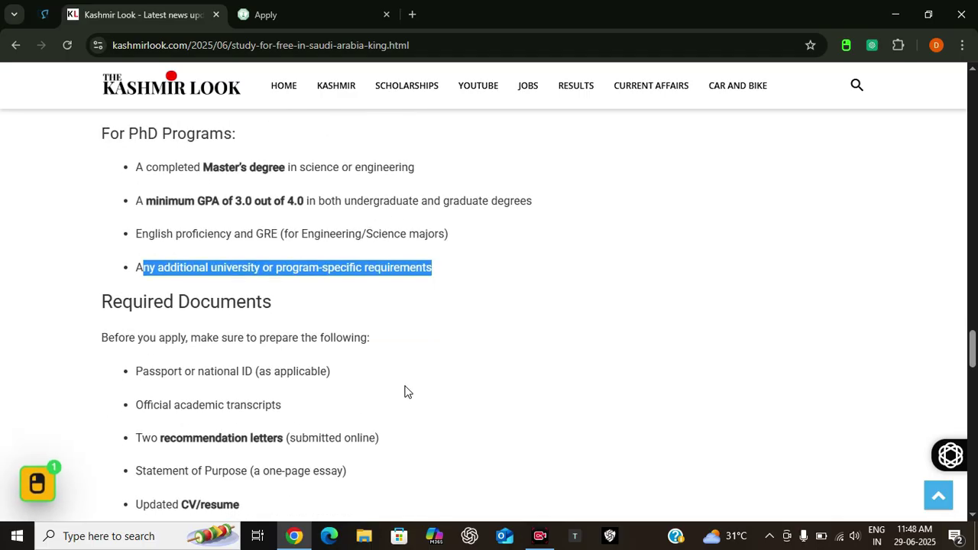
scroll(384, 378, "down", 1)
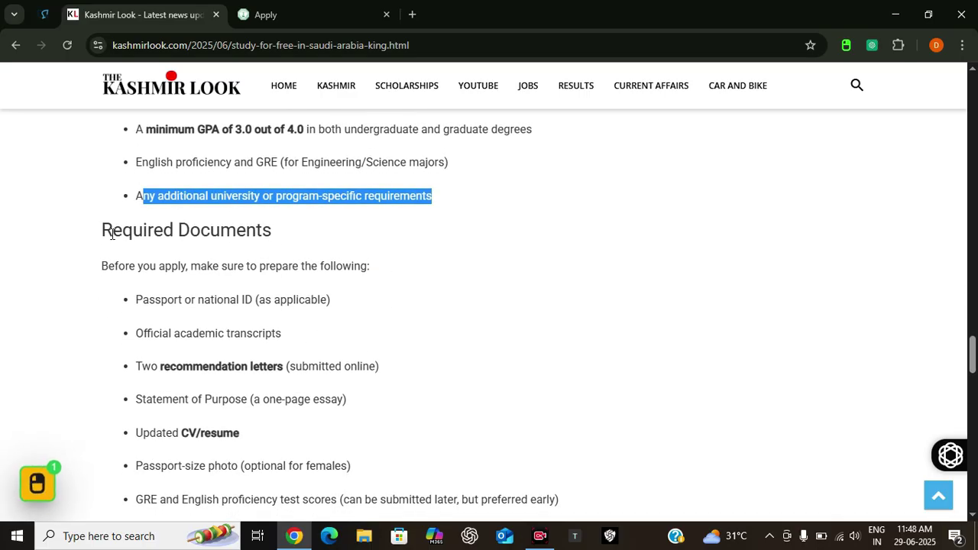
left_click_drag(561, 505, 313, 366)
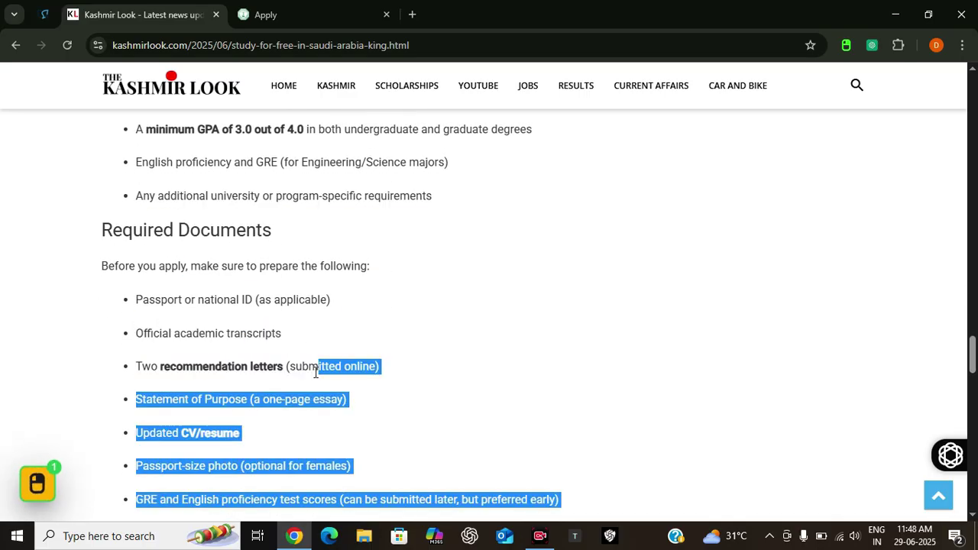
left_click(107, 229)
left_click_drag(107, 229, 570, 430)
scroll(318, 422, "down", 1)
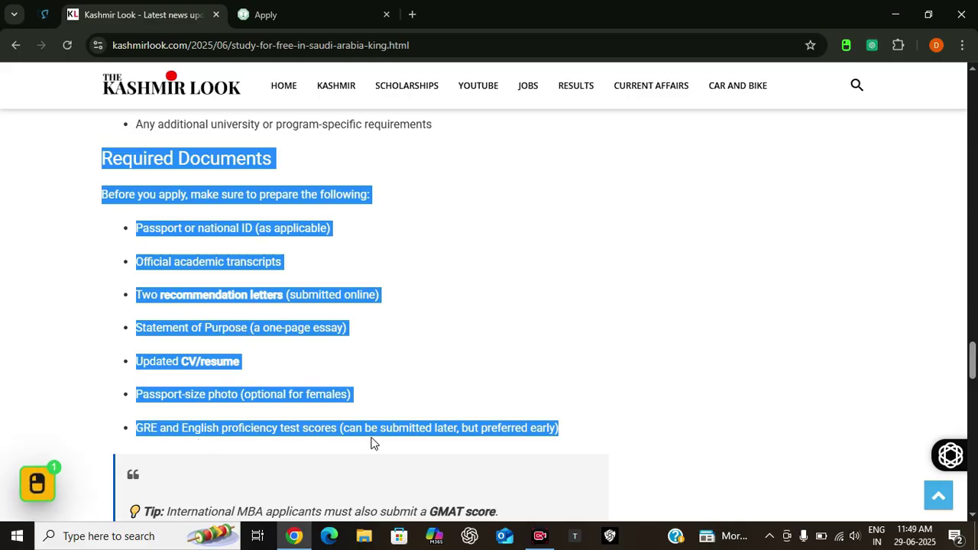
scroll(495, 452, "down", 1)
scroll(498, 453, "down", 1)
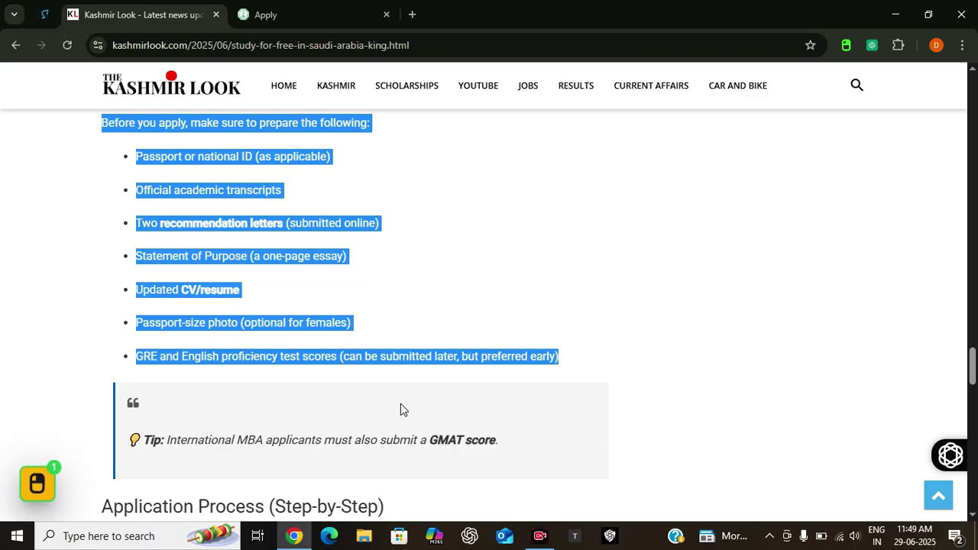
left_click(410, 426)
scroll(410, 431, "down", 3)
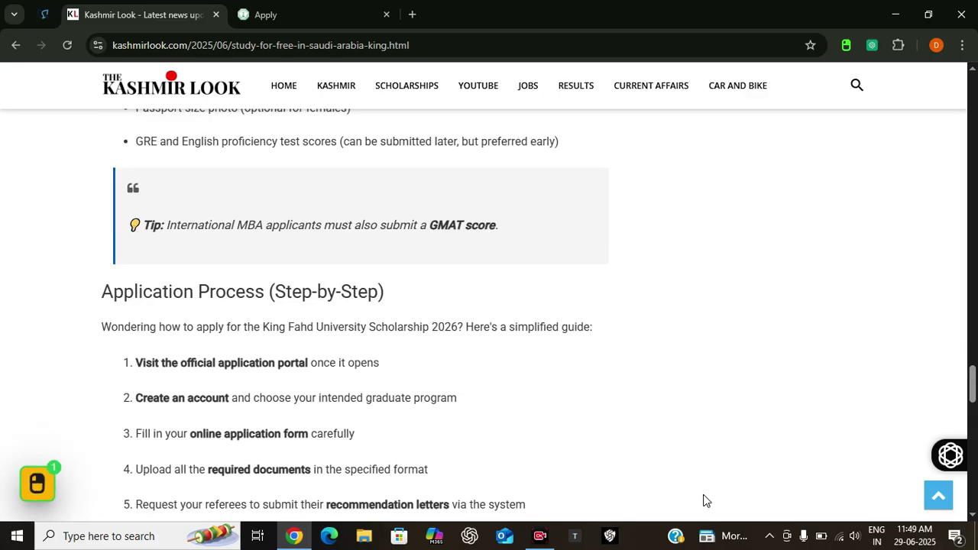
scroll(672, 497, "down", 2)
left_click(639, 483, "shift")
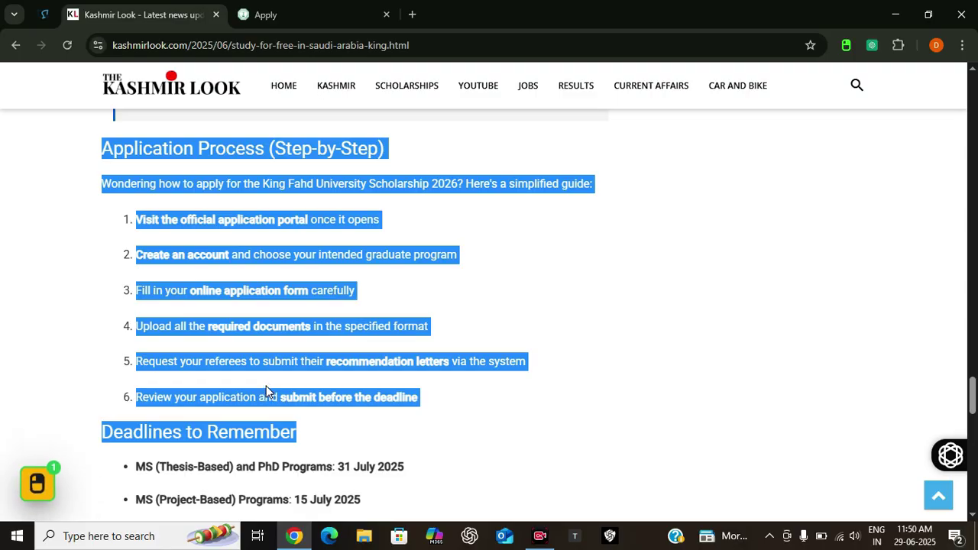
scroll(266, 385, "down", 2)
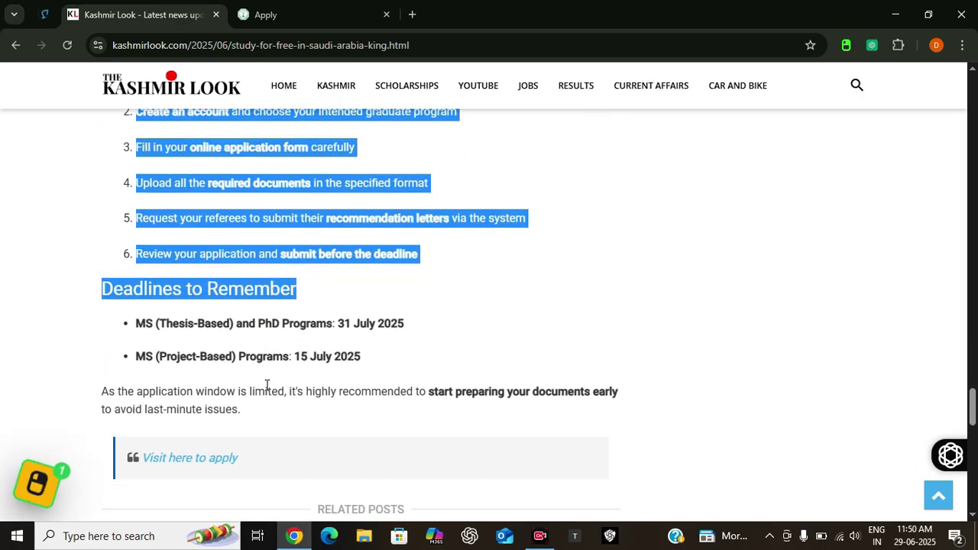
left_click(426, 321)
scroll(427, 322, "down", 1)
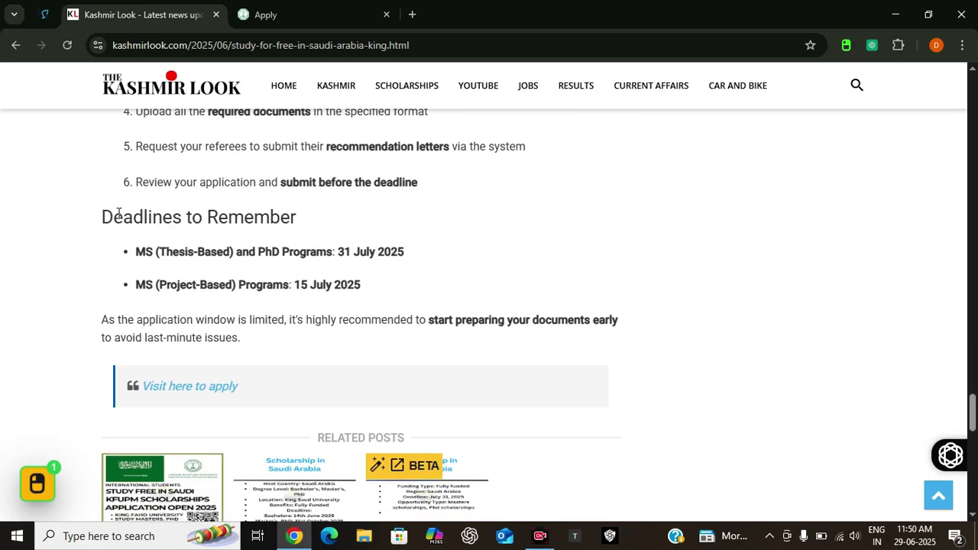
left_click(234, 217, "shift")
left_click(109, 222)
left_click_drag(111, 220, 417, 301)
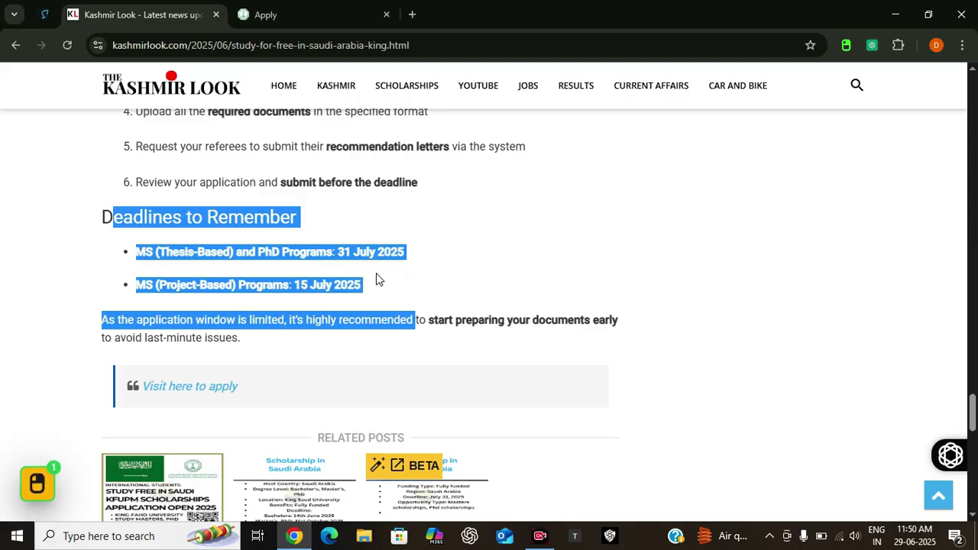
left_click(441, 338)
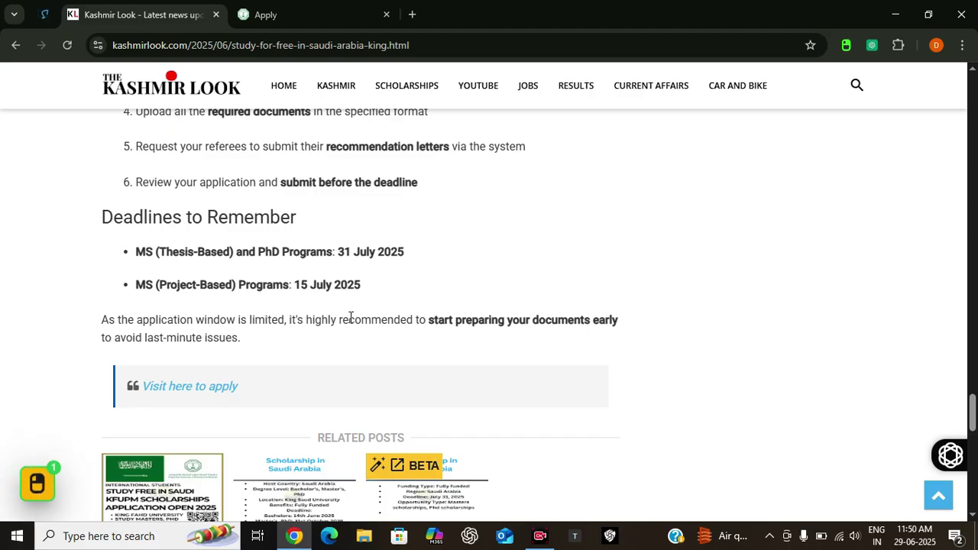
left_click_drag(353, 321, 362, 340)
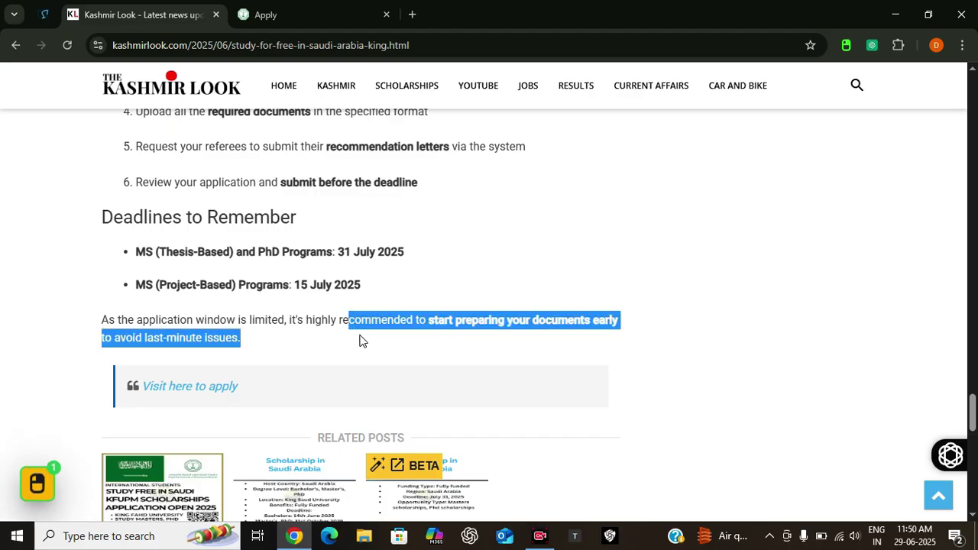
left_click(405, 354)
scroll(356, 344, "up", 1)
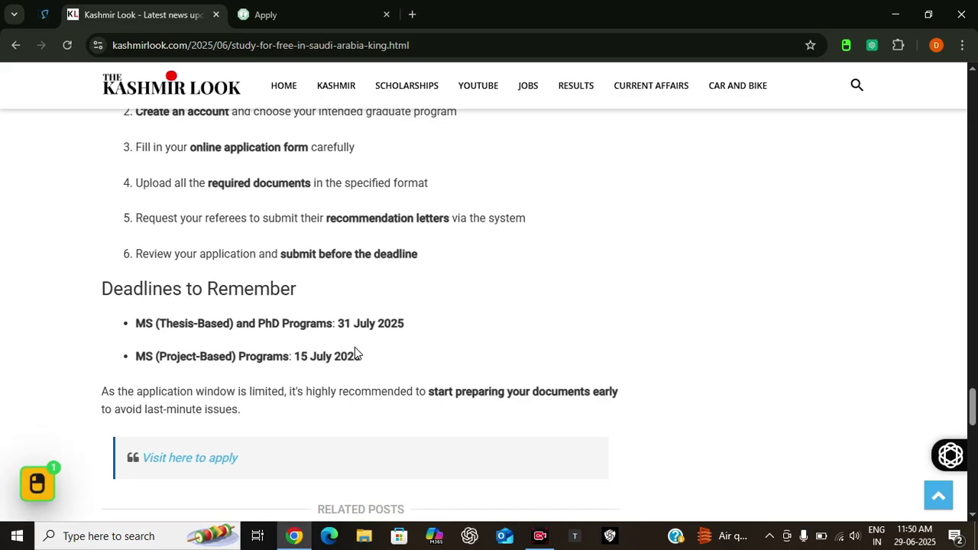
scroll(355, 350, "down", 2)
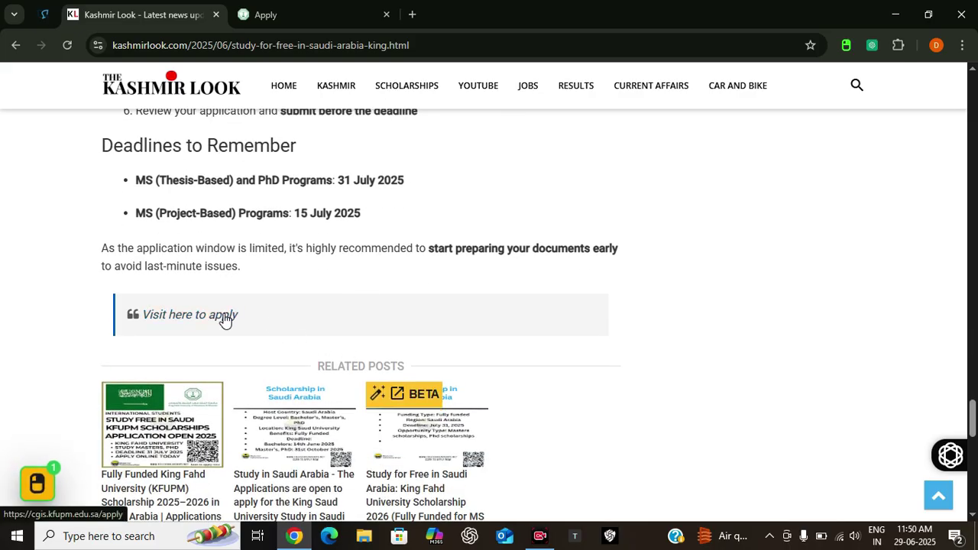
scroll(243, 318, "up", 1)
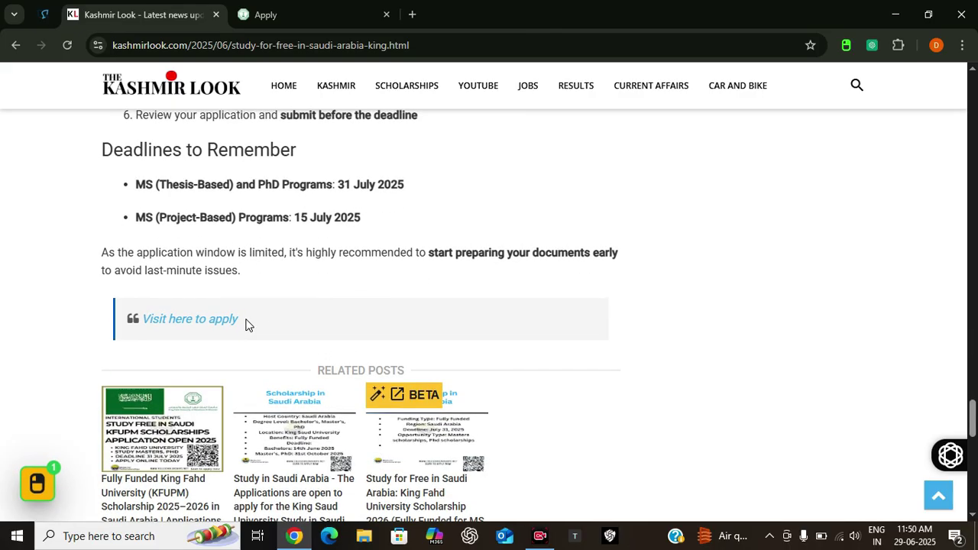
scroll(247, 319, "down", 1)
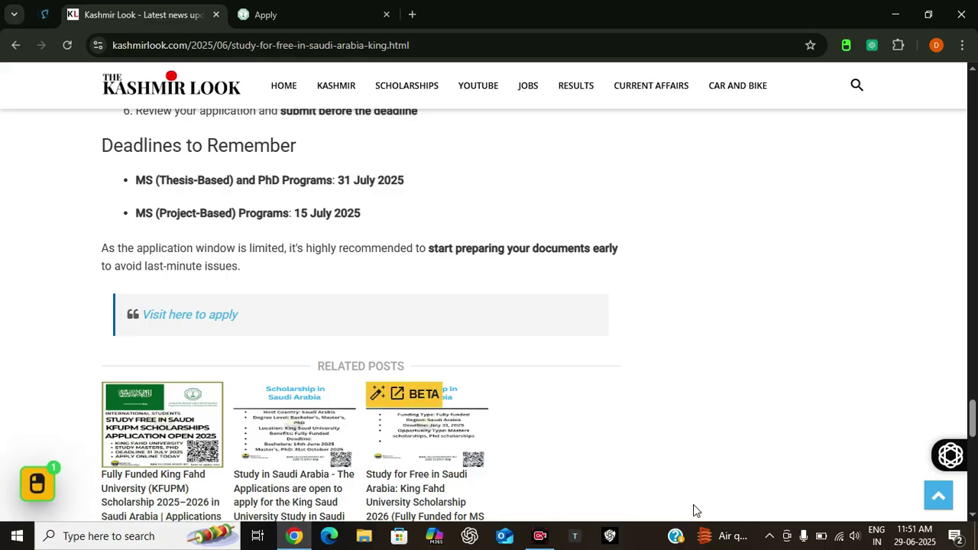
Step: Switch to the KFUPM Apply page and browse the program cards, including MS (Thesis-Based) and PhD
key("ctrl+Tab")
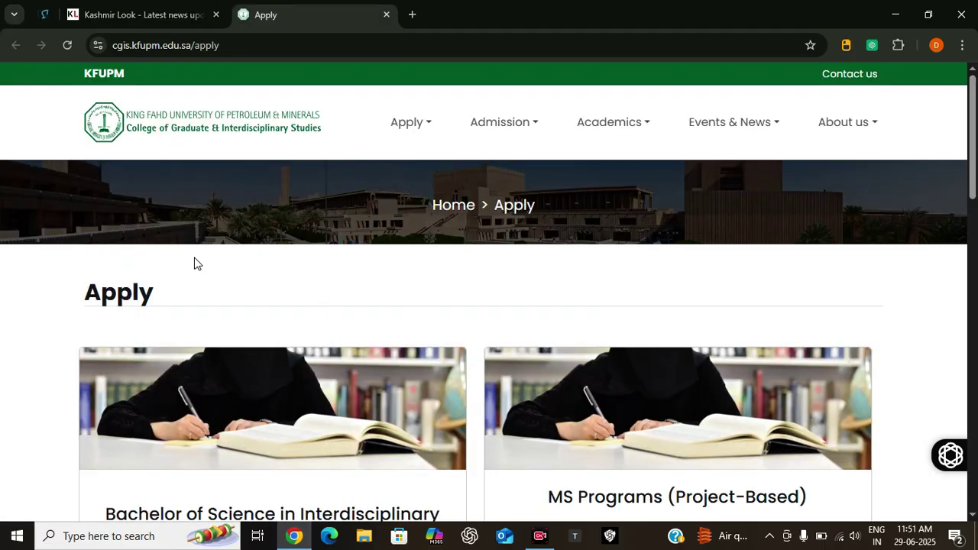
scroll(234, 224, "down", 1)
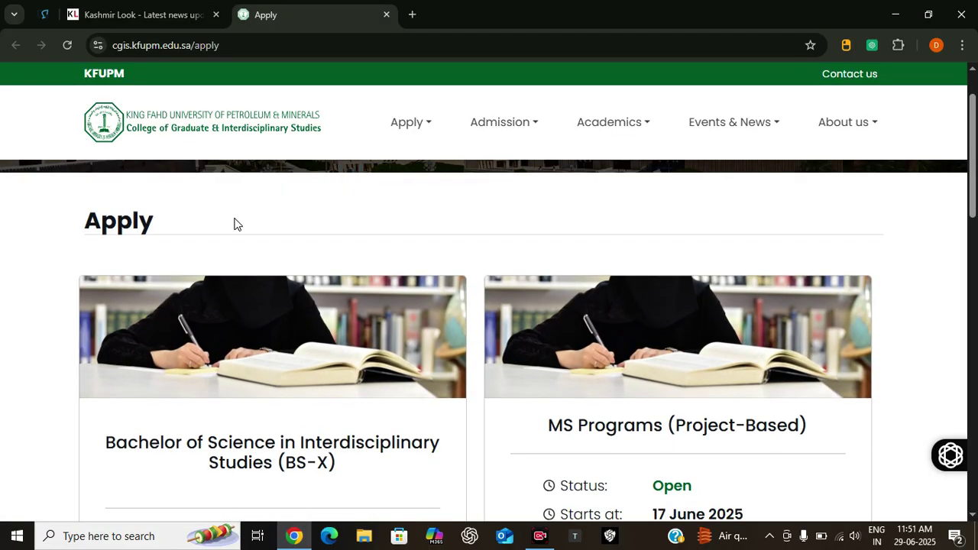
scroll(262, 217, "down", 4)
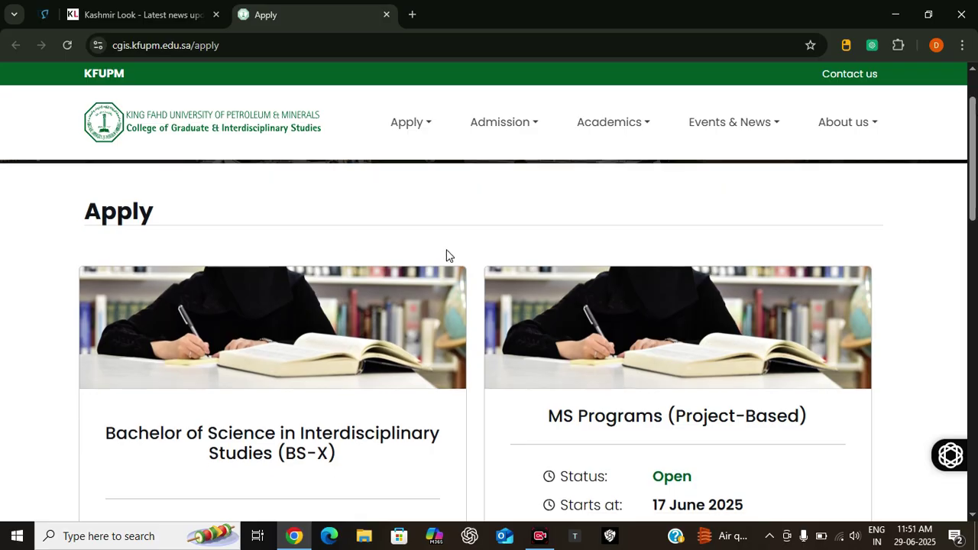
scroll(464, 272, "up", 2)
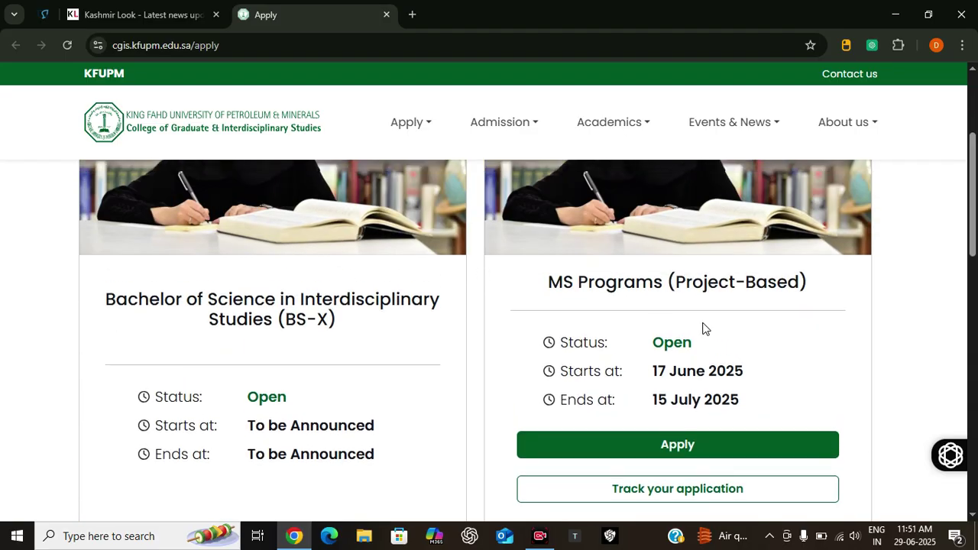
left_click_drag(548, 281, 809, 281)
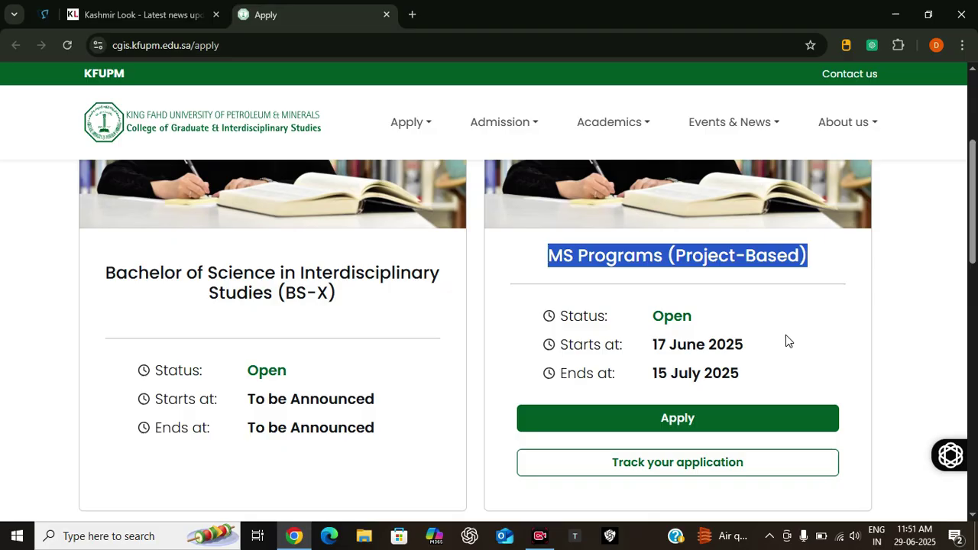
scroll(177, 420, "down", 4)
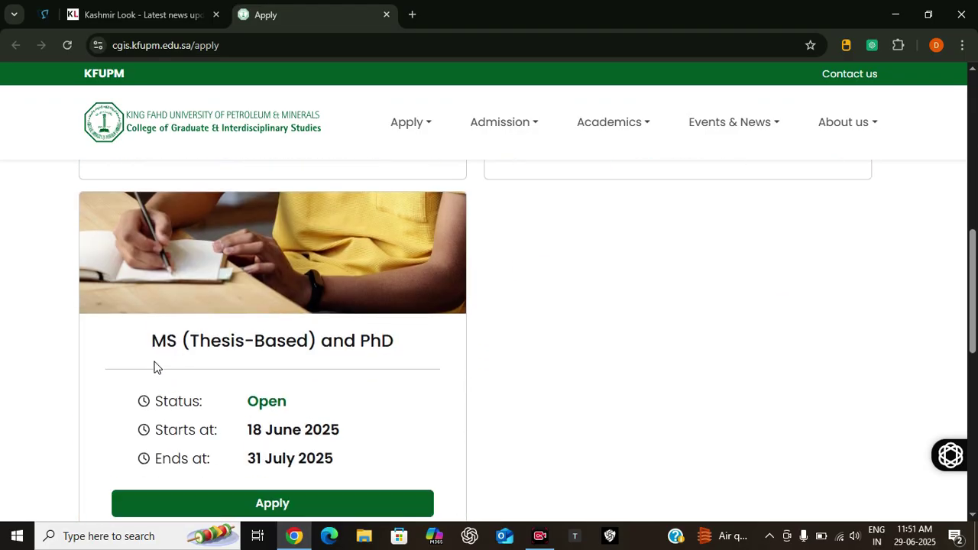
left_click_drag(151, 341, 522, 335)
left_click(361, 443)
scroll(368, 434, "up", 3)
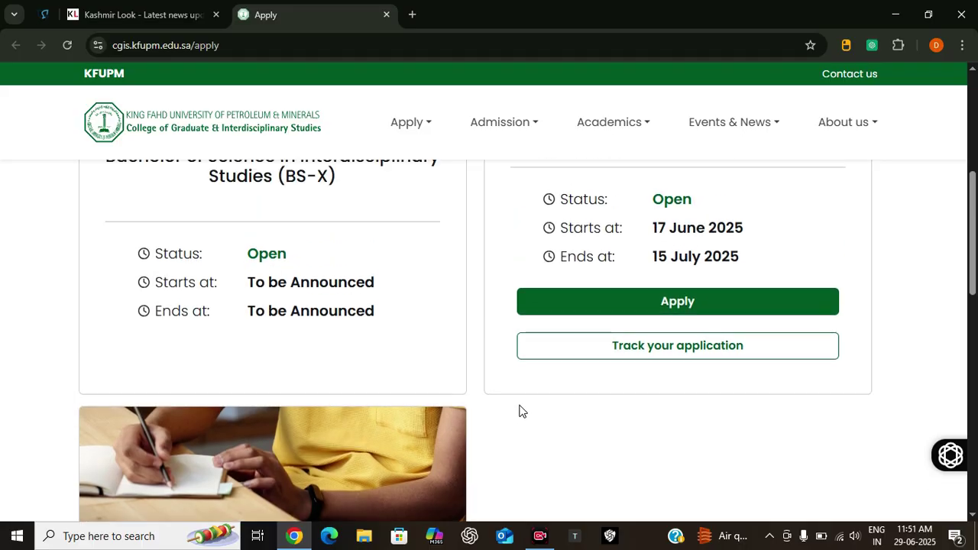
scroll(519, 410, "down", 1)
scroll(534, 408, "up", 1)
scroll(650, 397, "up", 1)
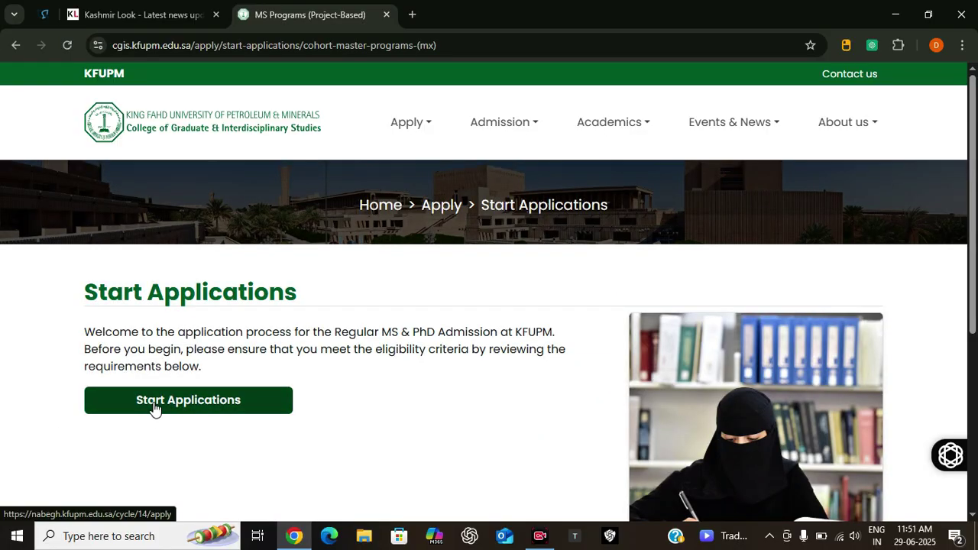
Step: Begin the online graduate admission application and scroll through the Nabegh account page
left_click(155, 406)
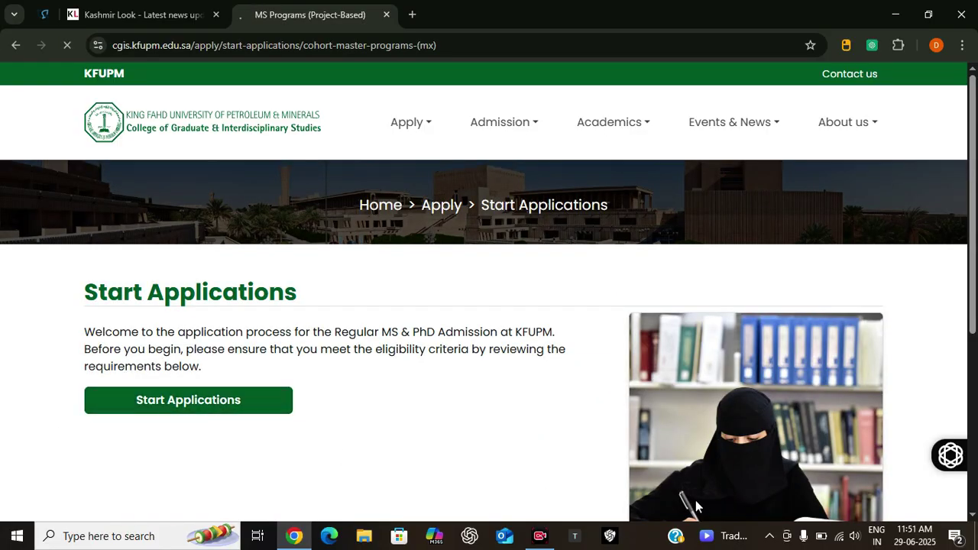
scroll(525, 406, "down", 1)
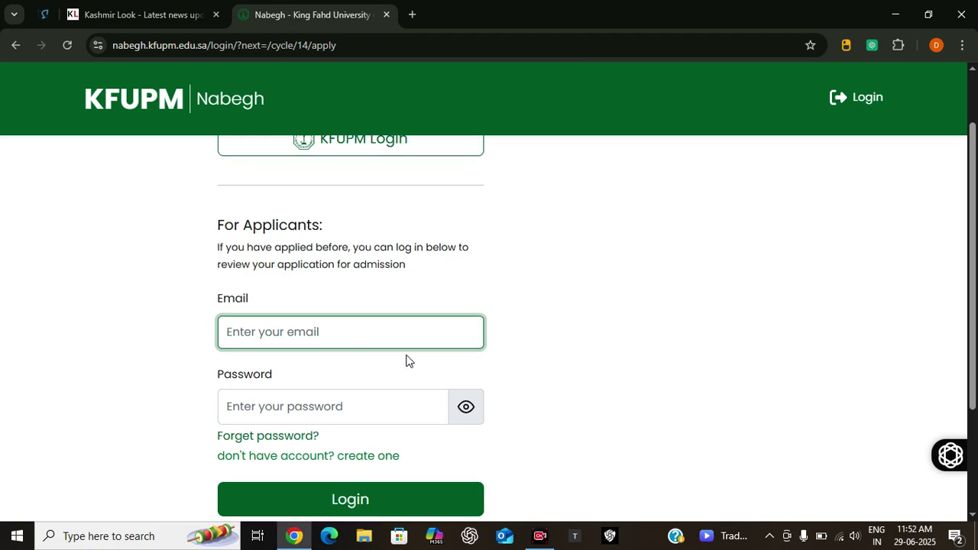
scroll(406, 359, "down", 1)
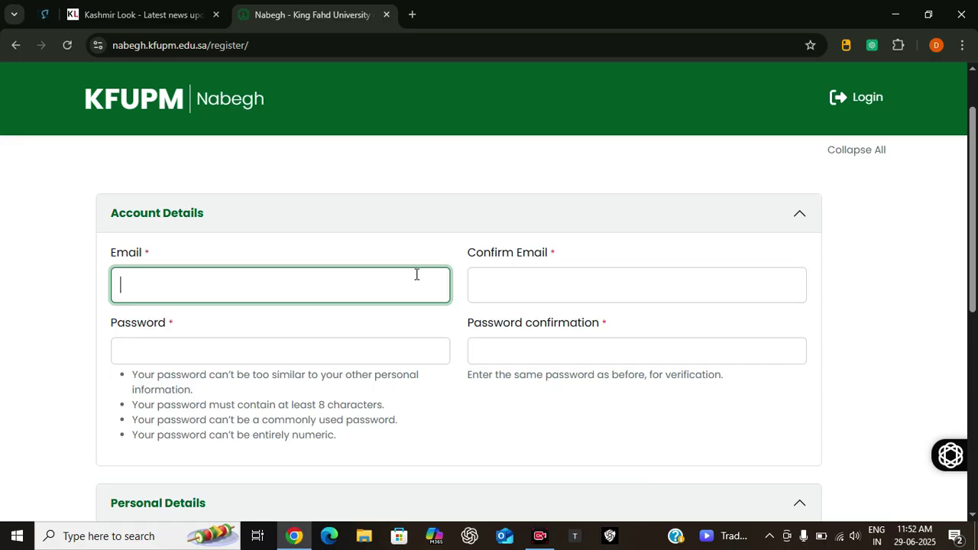
scroll(417, 277, "down", 2)
scroll(417, 277, "up", 2)
scroll(365, 364, "down", 3)
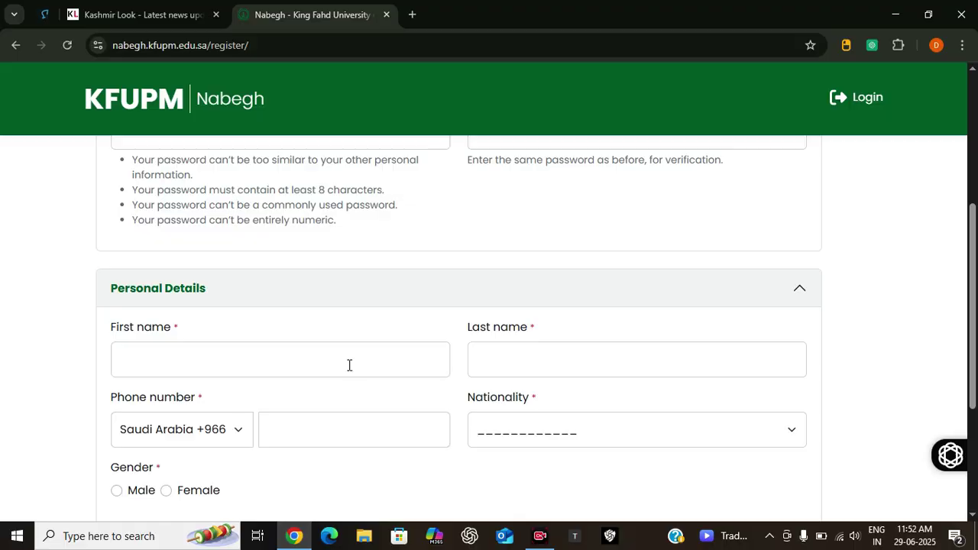
scroll(321, 365, "down", 1)
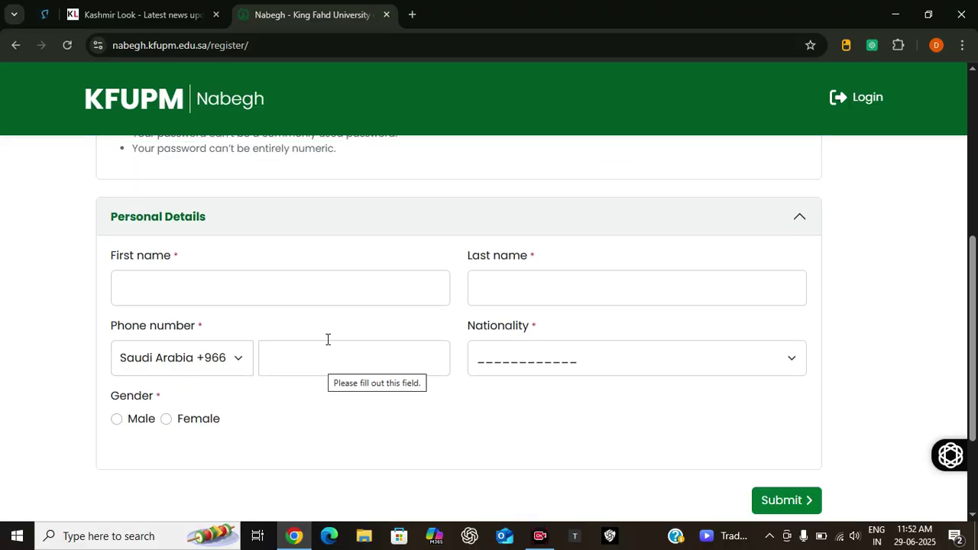
scroll(453, 428, "down", 2)
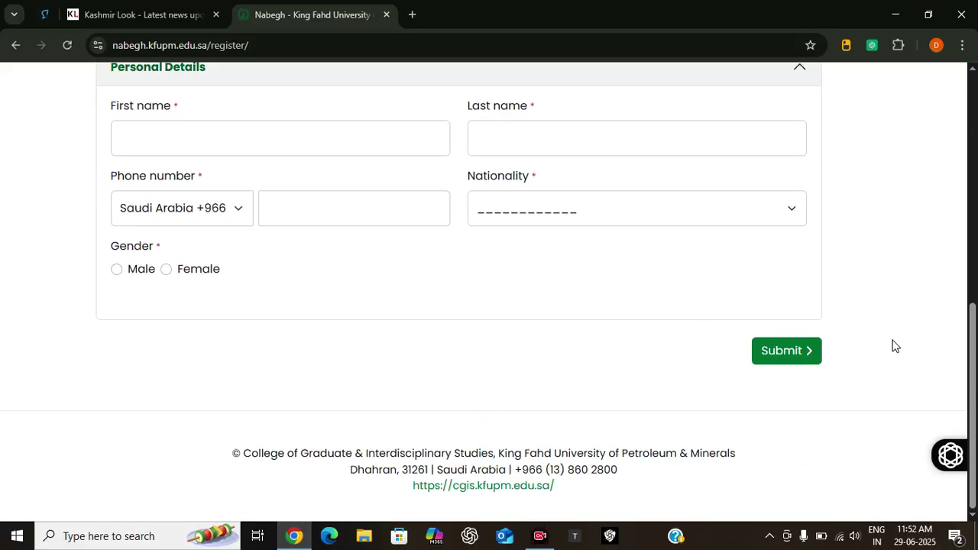
scroll(706, 492, "up", 1)
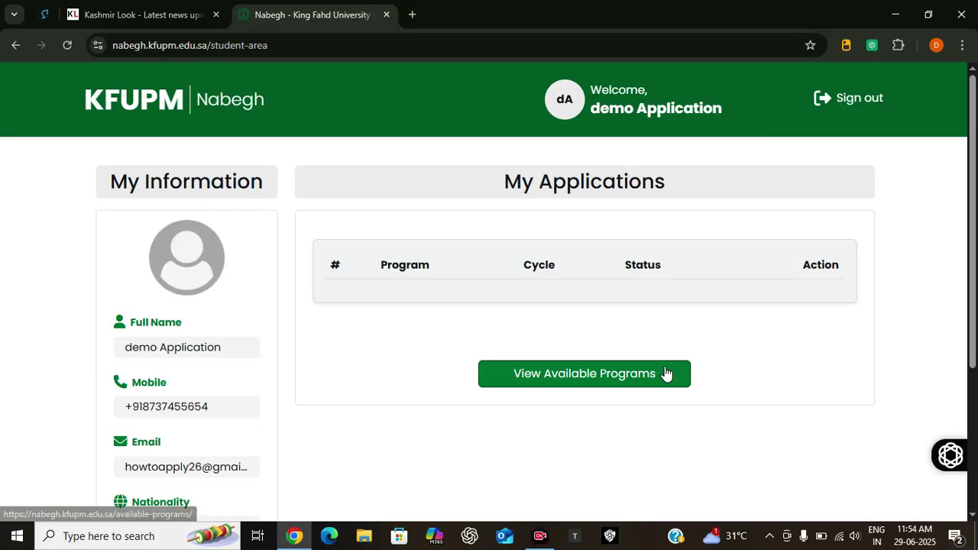
Step: List the available graduate programs and apply to MX - MASTER OF INTELLIGENT GEOSYSTEMS
scroll(517, 389, "down", 2)
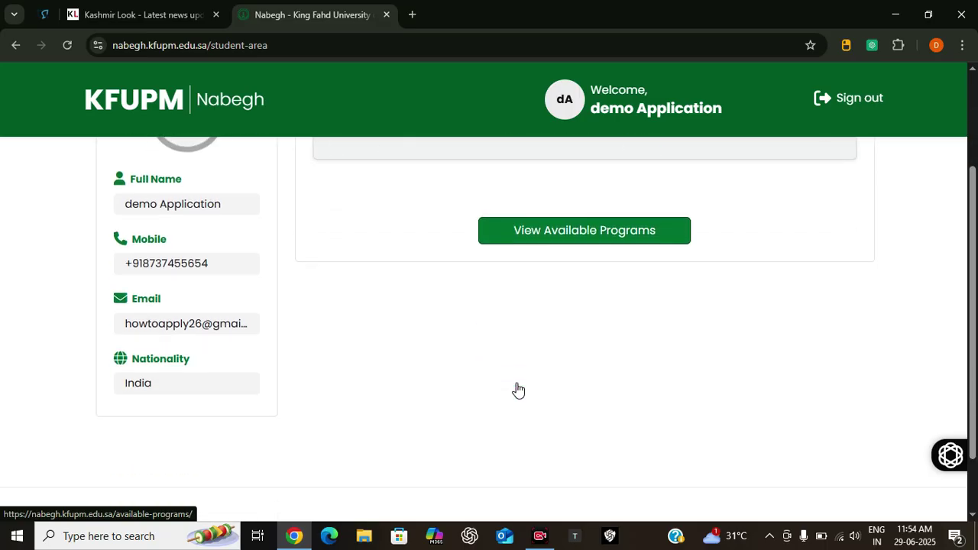
scroll(628, 428, "up", 1)
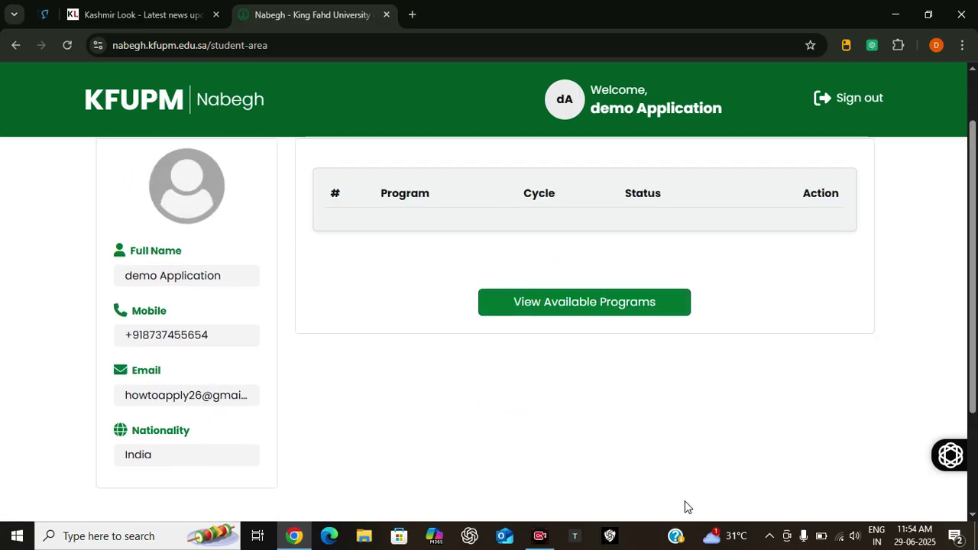
left_click(620, 308)
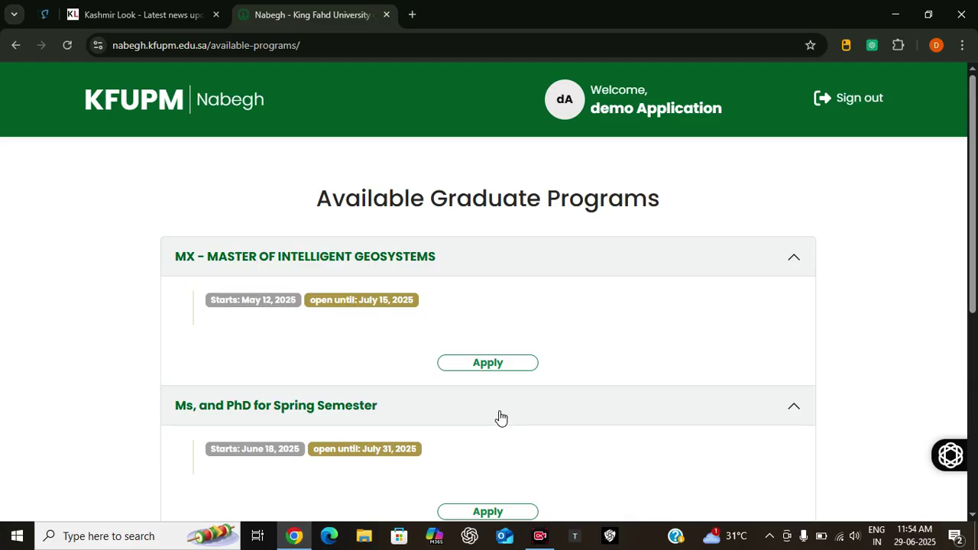
scroll(480, 393, "down", 5)
scroll(485, 398, "up", 3)
scroll(486, 398, "up", 2)
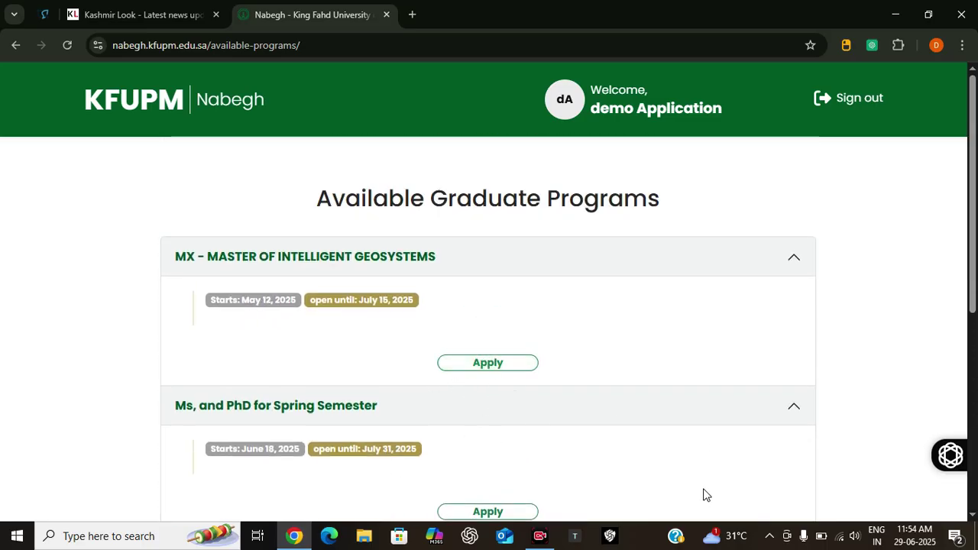
left_click(492, 365)
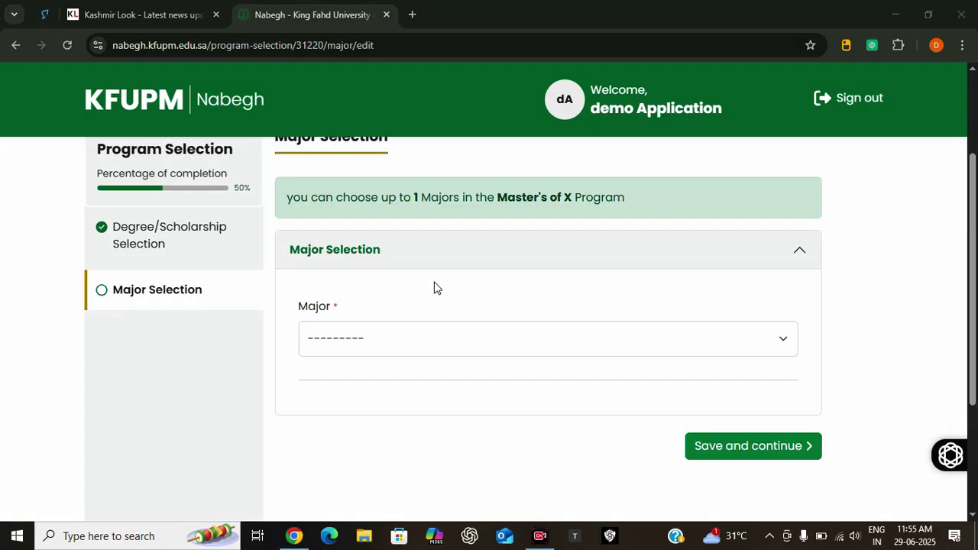
Step: Set the Major field to Intelligent Geosystems and save it
left_click(783, 348)
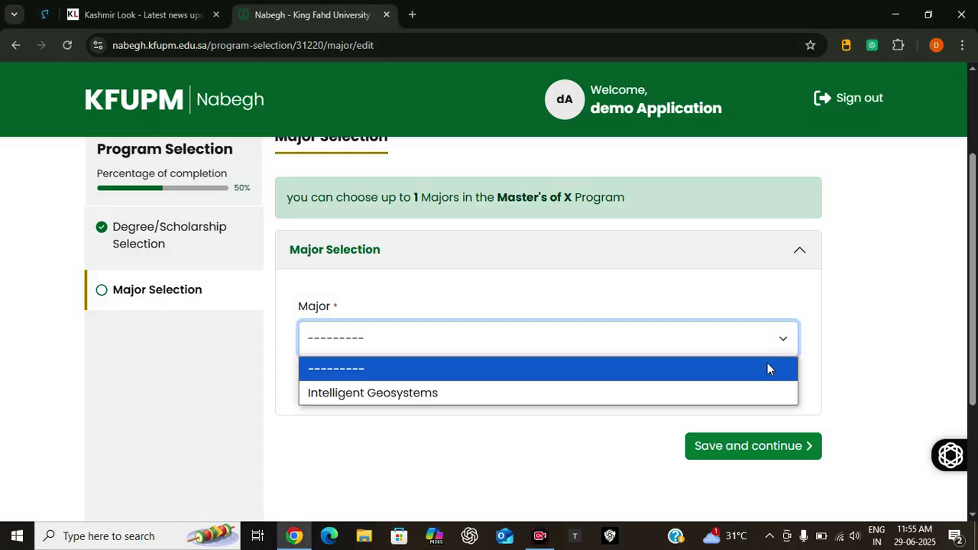
left_click(697, 393)
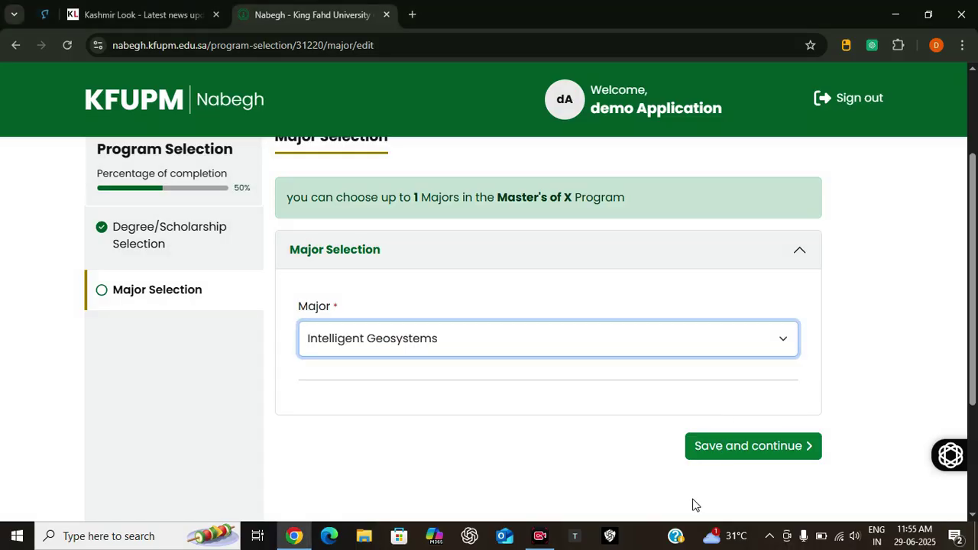
left_click(709, 455)
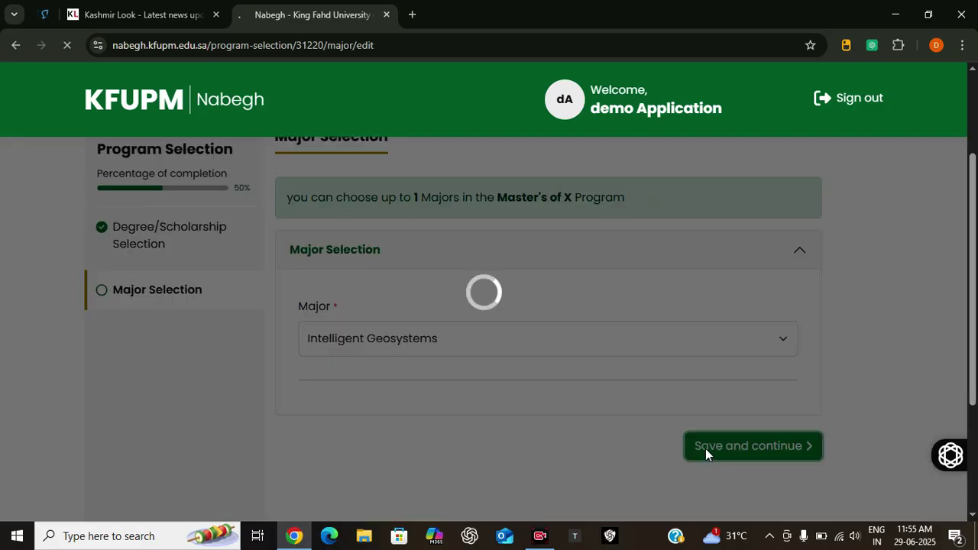
Step: Scroll up and down through the Personal Info form to review its fields
scroll(509, 369, "down", 1)
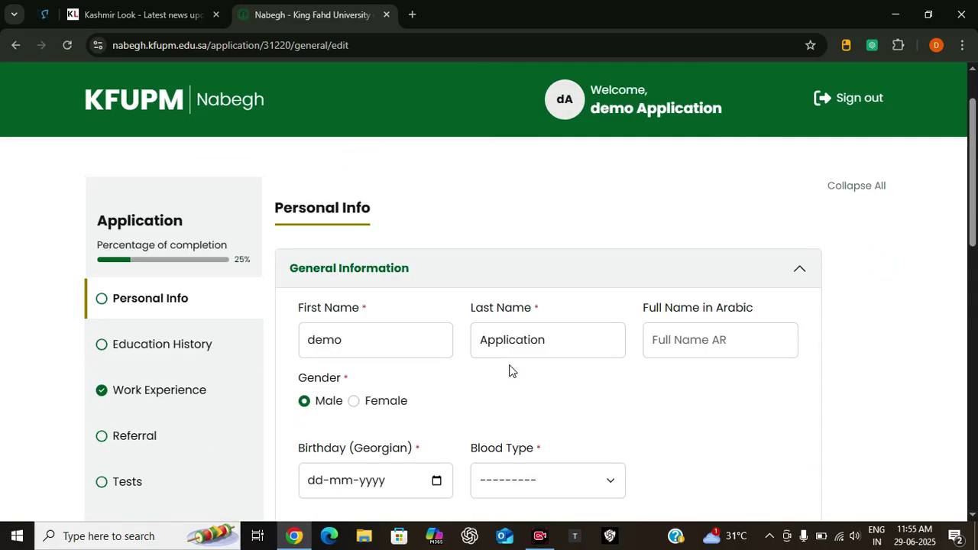
scroll(511, 369, "down", 1)
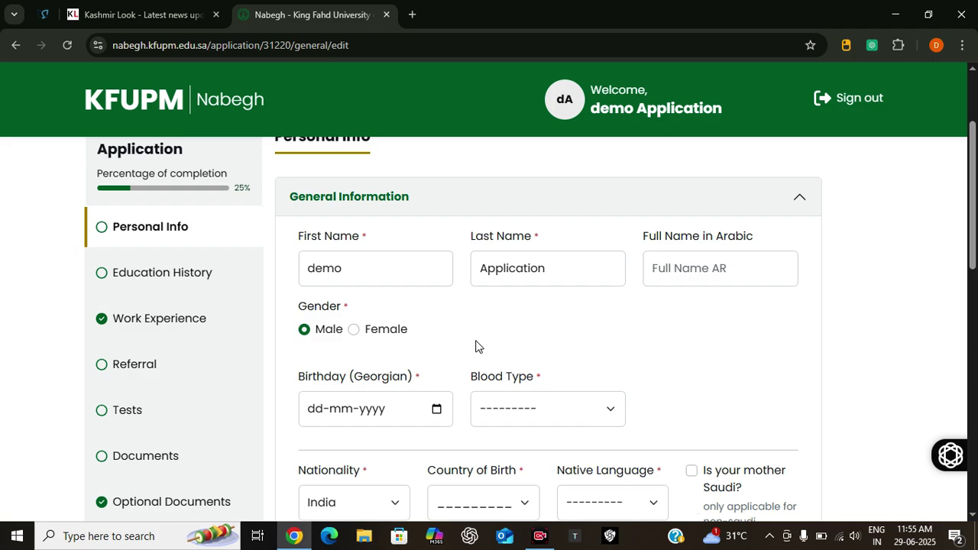
scroll(509, 372, "down", 1)
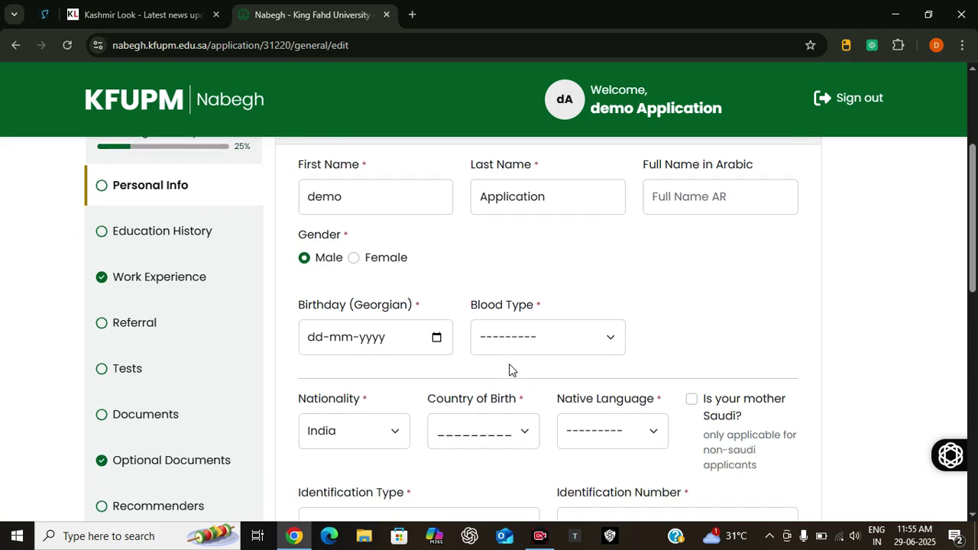
scroll(511, 369, "up", 1)
scroll(508, 365, "down", 4)
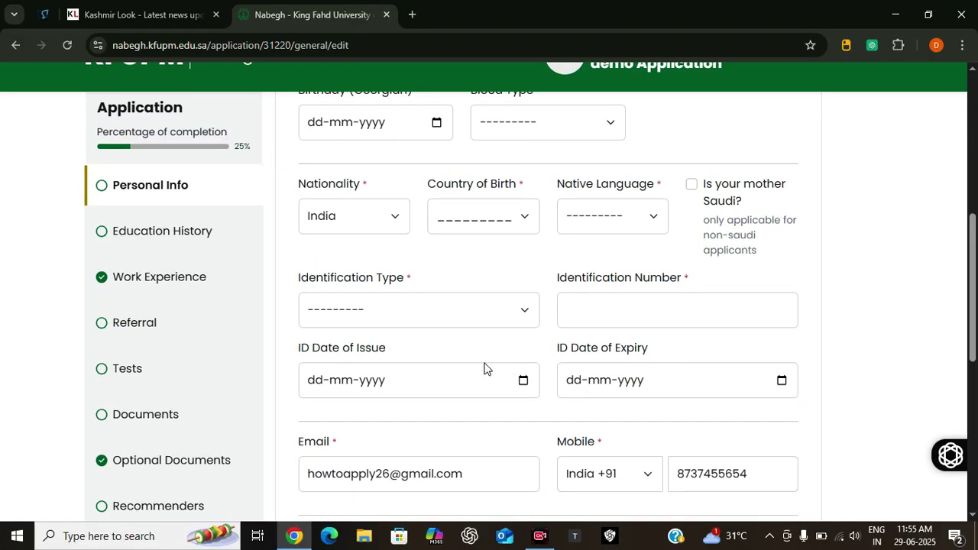
scroll(485, 367, "down", 4)
scroll(486, 363, "down", 1)
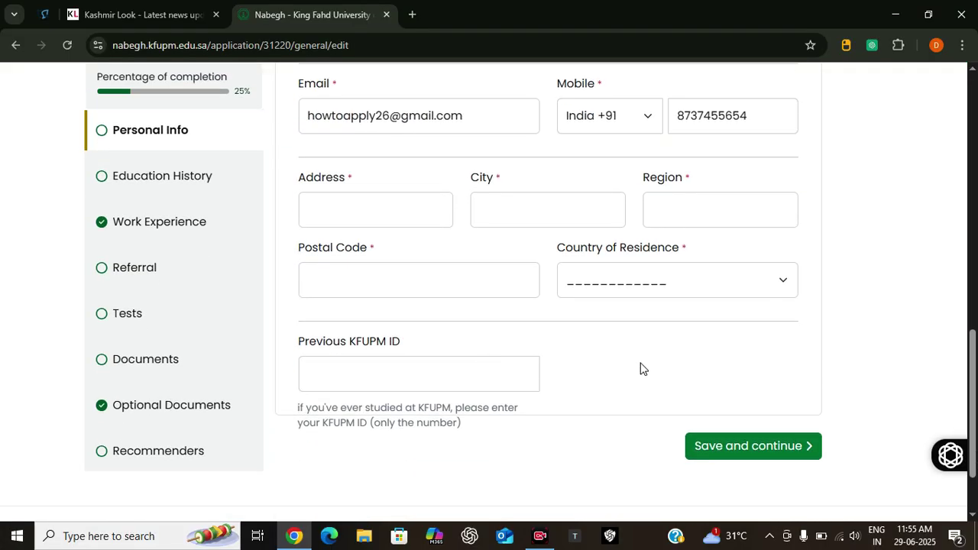
scroll(654, 434, "up", 2)
scroll(657, 426, "up", 4)
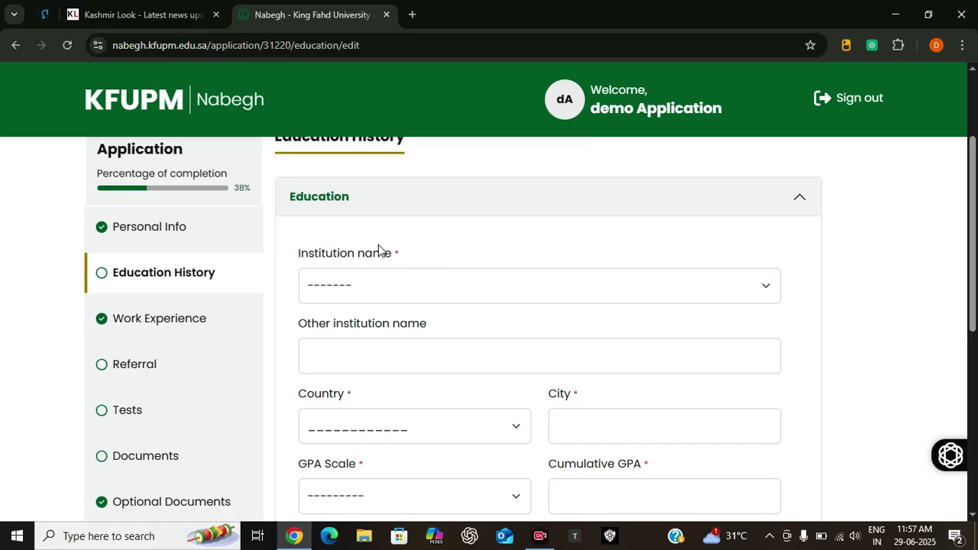
Step: Scroll up and down through the Education History form to review its fields
scroll(378, 251, "down", 1)
scroll(379, 252, "up", 2)
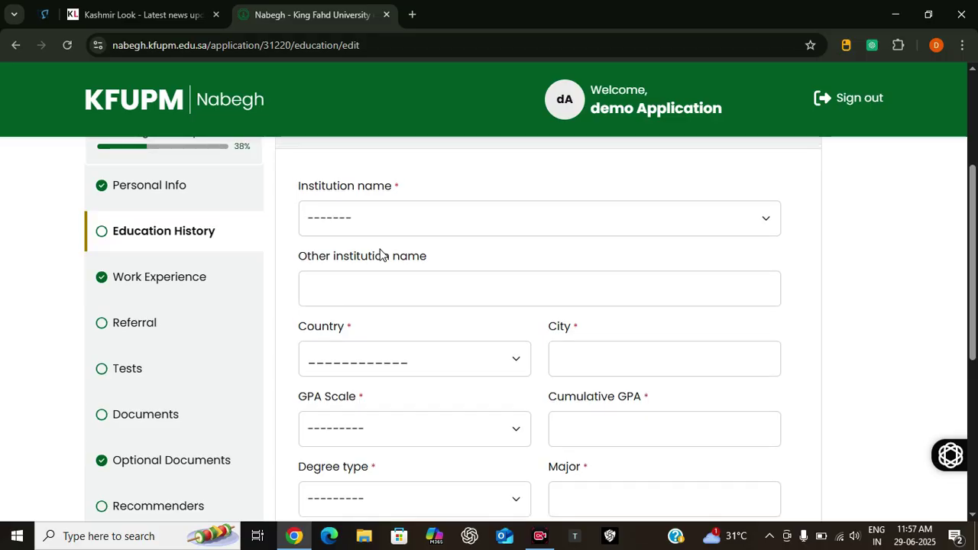
scroll(379, 254, "down", 2)
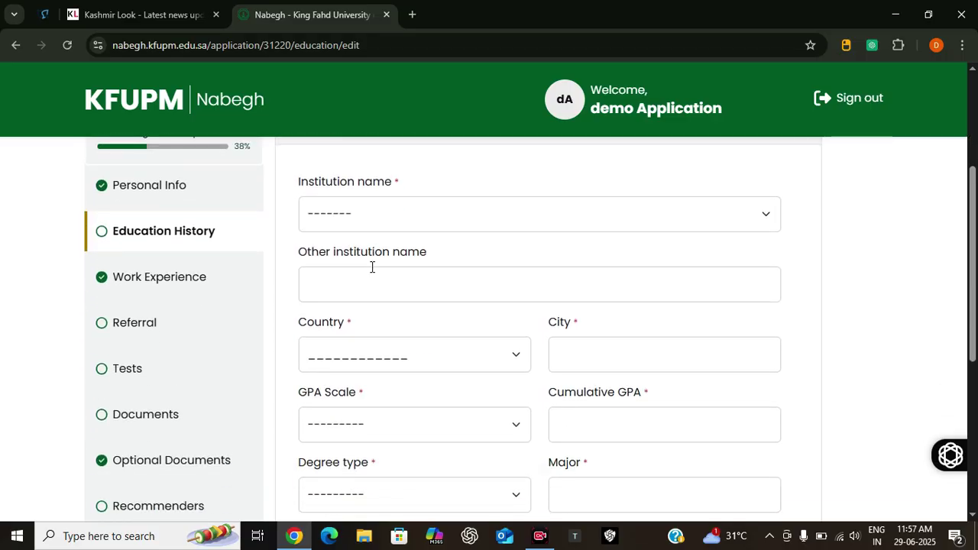
scroll(372, 269, "down", 2)
scroll(372, 267, "up", 2)
scroll(398, 375, "up", 2)
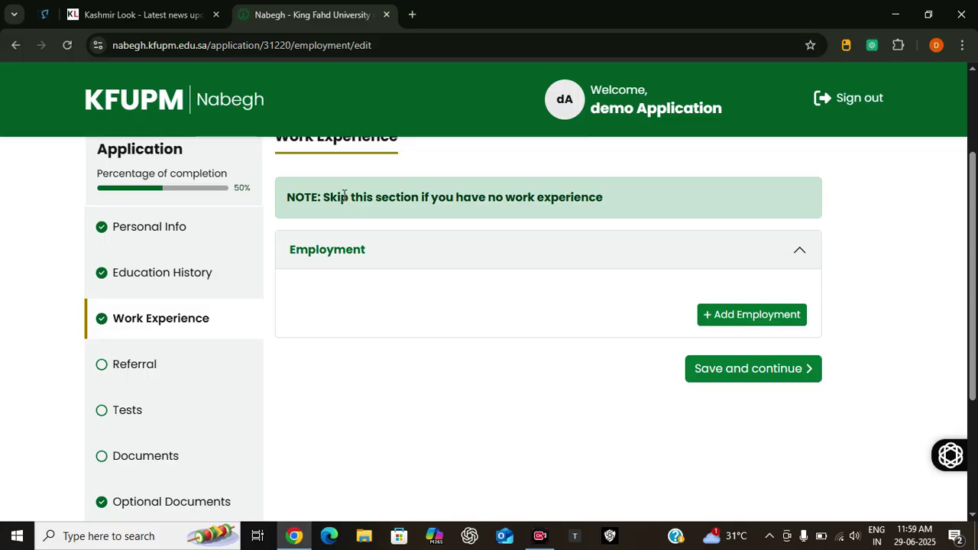
Step: Skip Work Experience, leave the Referrer type unchanged, and save the Referral section
left_click_drag(343, 195, 590, 197)
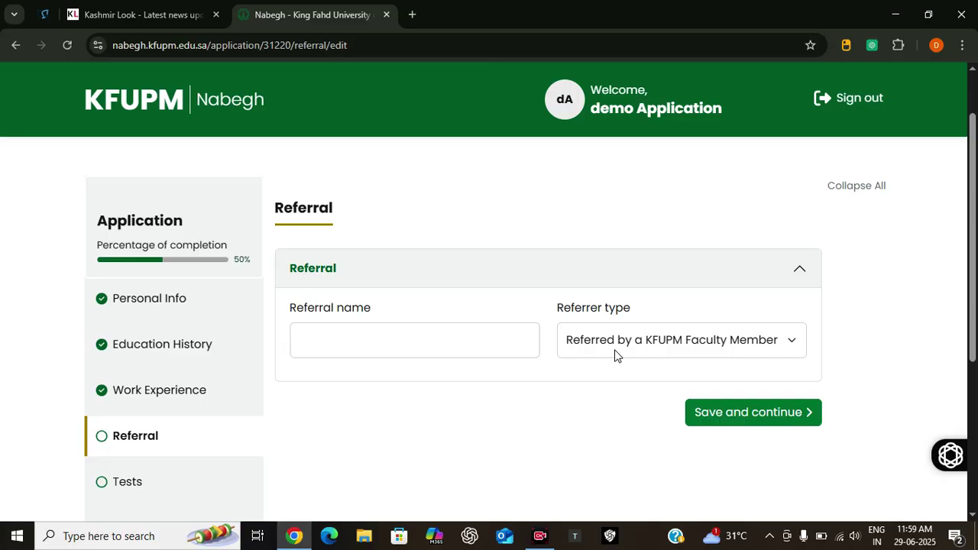
left_click(781, 343)
left_click(781, 343)
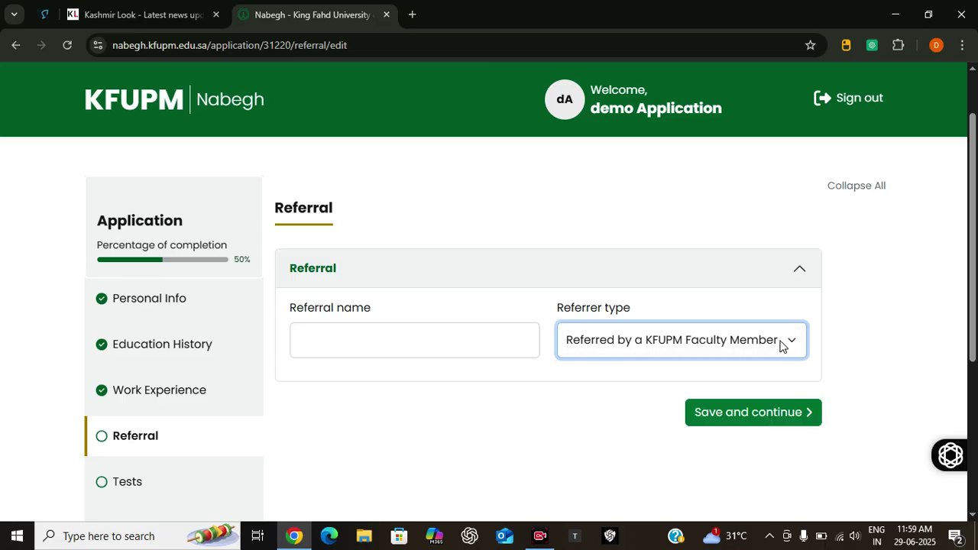
left_click(757, 413)
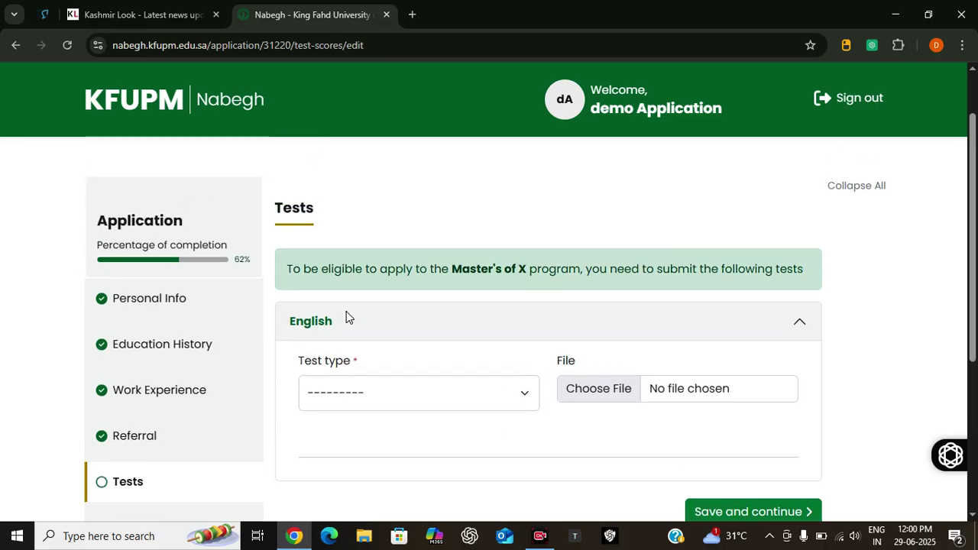
Step: Scroll the Tests page to review its contents
scroll(346, 316, "up", 1)
scroll(345, 318, "down", 1)
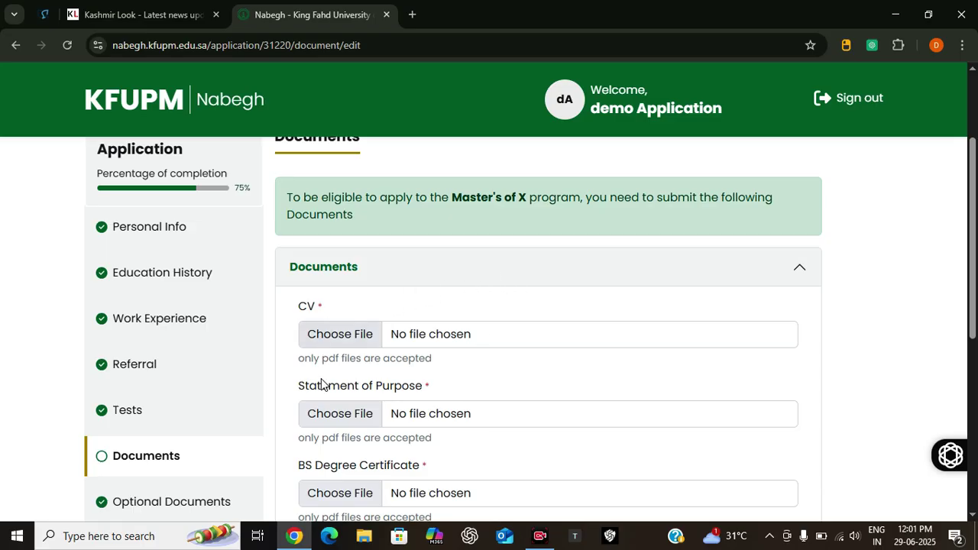
Step: Scroll through the Documents upload fields to review the required PDF uploads
scroll(335, 410, "down", 1)
scroll(336, 411, "down", 1)
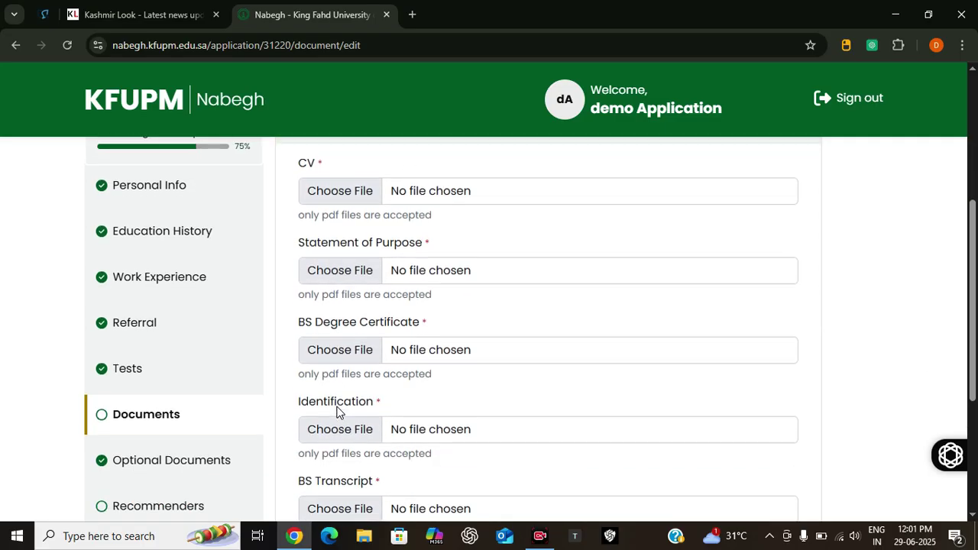
scroll(338, 406, "down", 3)
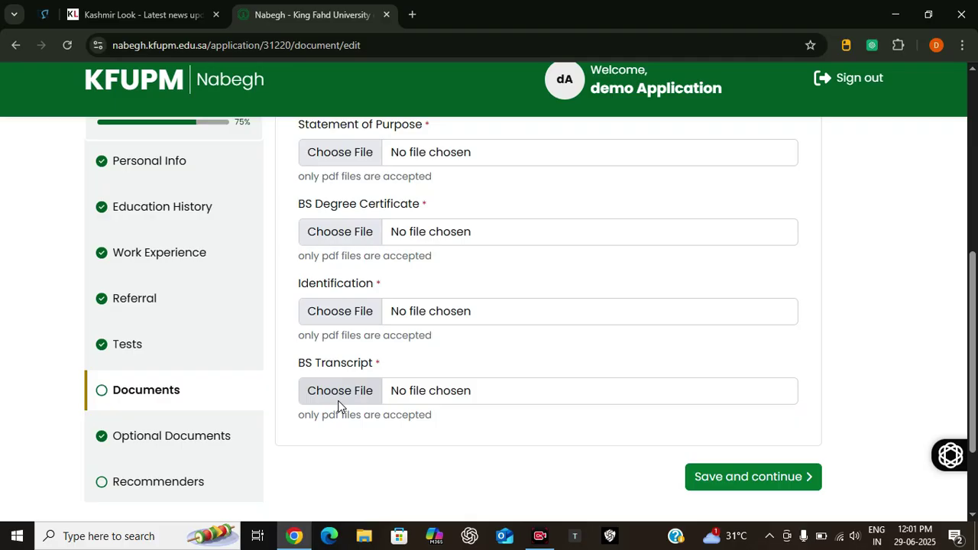
scroll(340, 404, "up", 3)
scroll(375, 356, "up", 2)
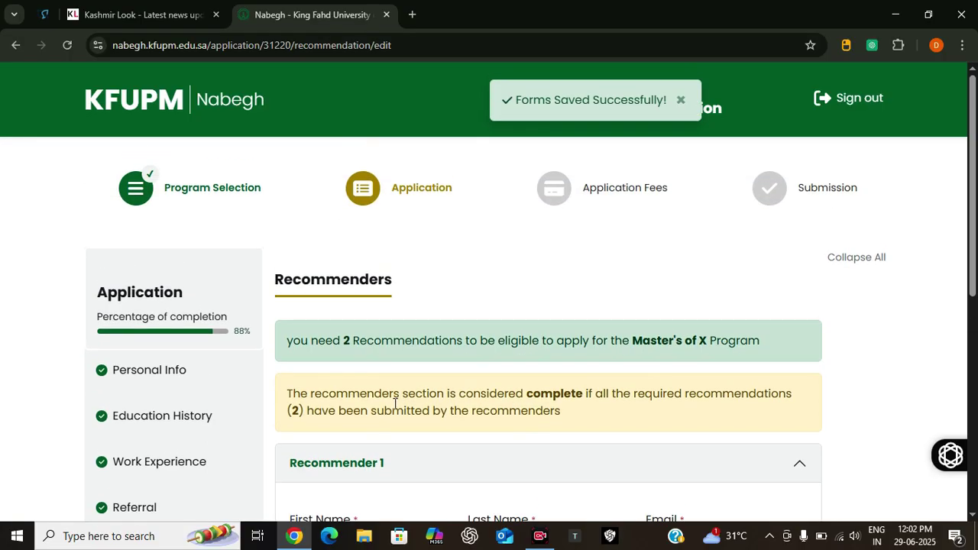
Step: Review the two-recommendations requirement and the Recommender 1 and 2 fields
left_click_drag(317, 341, 761, 343)
left_click(789, 342)
scroll(377, 337, "down", 1)
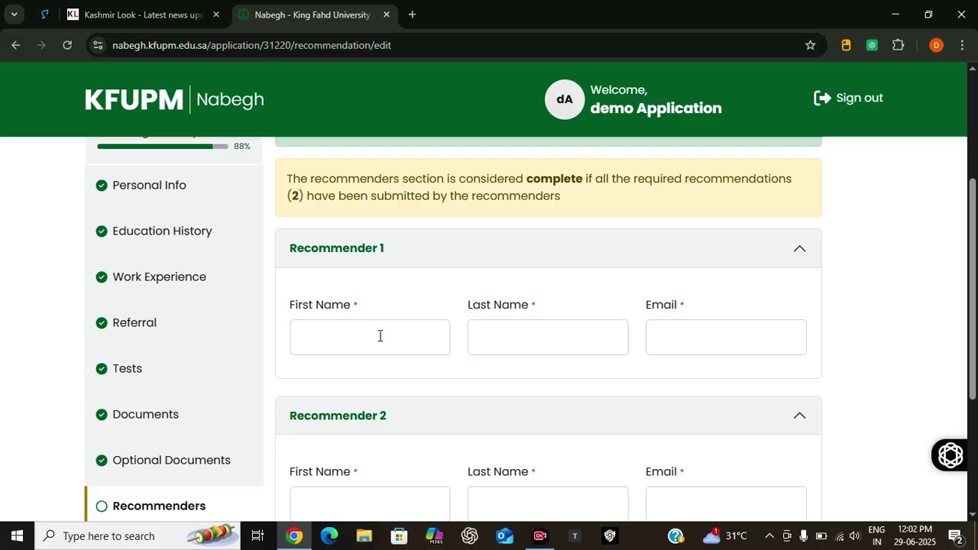
scroll(395, 382, "down", 2)
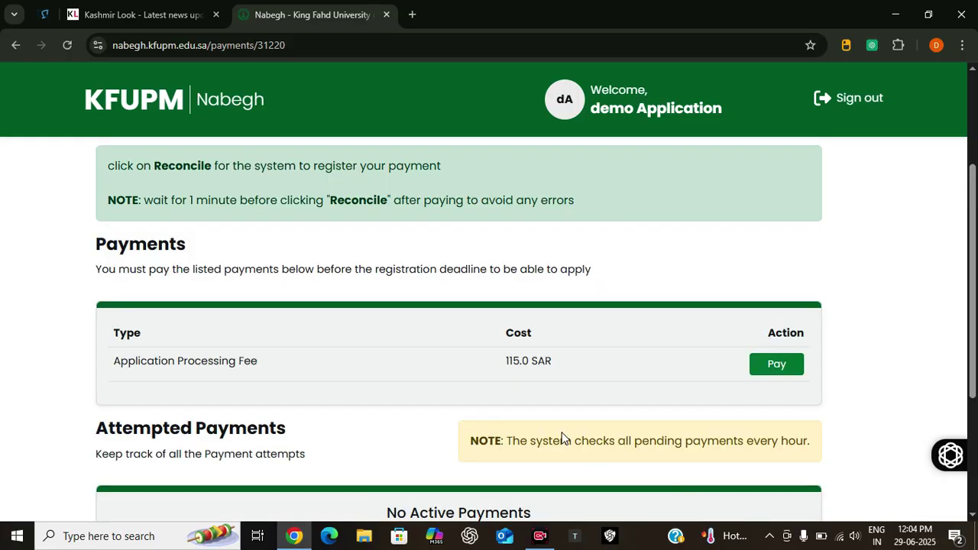
Step: Review the Payments page, briefly selecting the 115.0 SAR processing fee amount
scroll(561, 434, "up", 1)
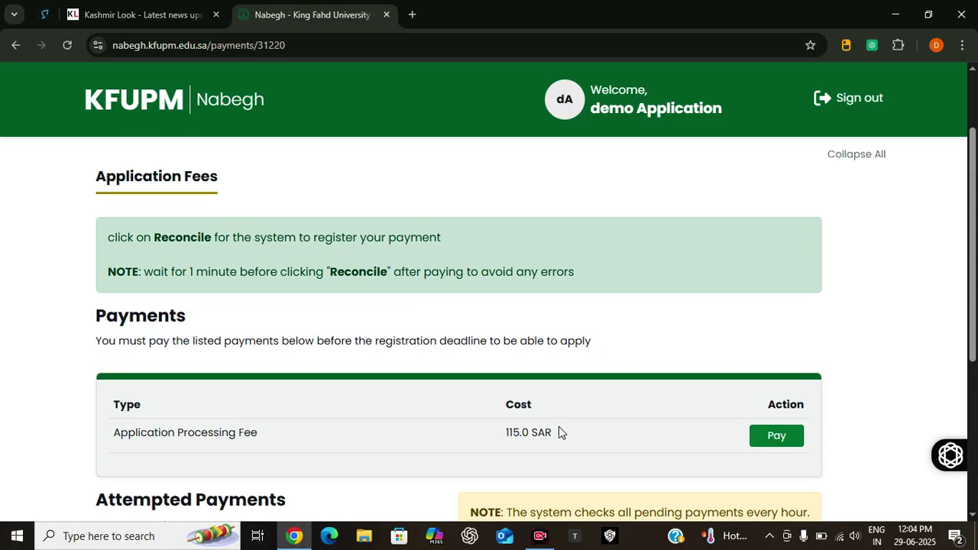
scroll(558, 432, "up", 1)
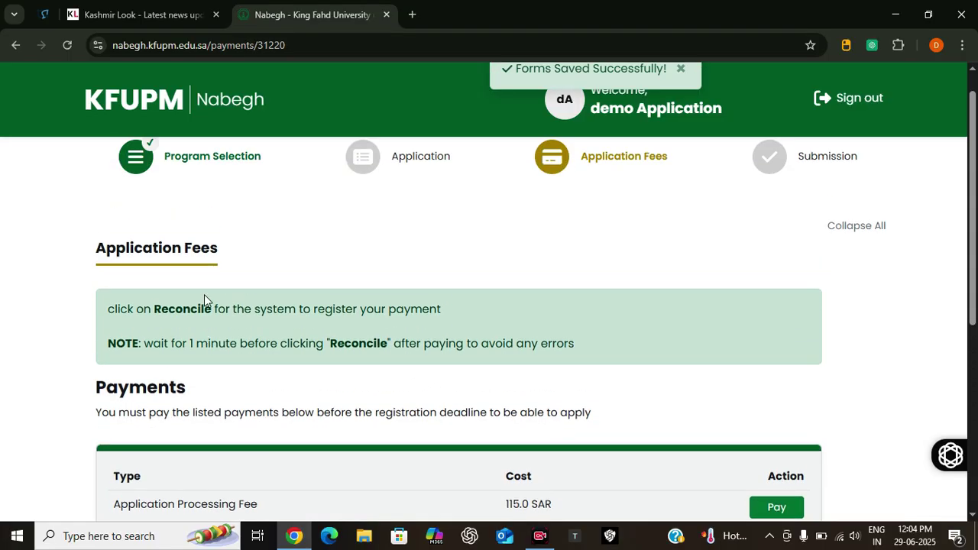
scroll(229, 370, "down", 2)
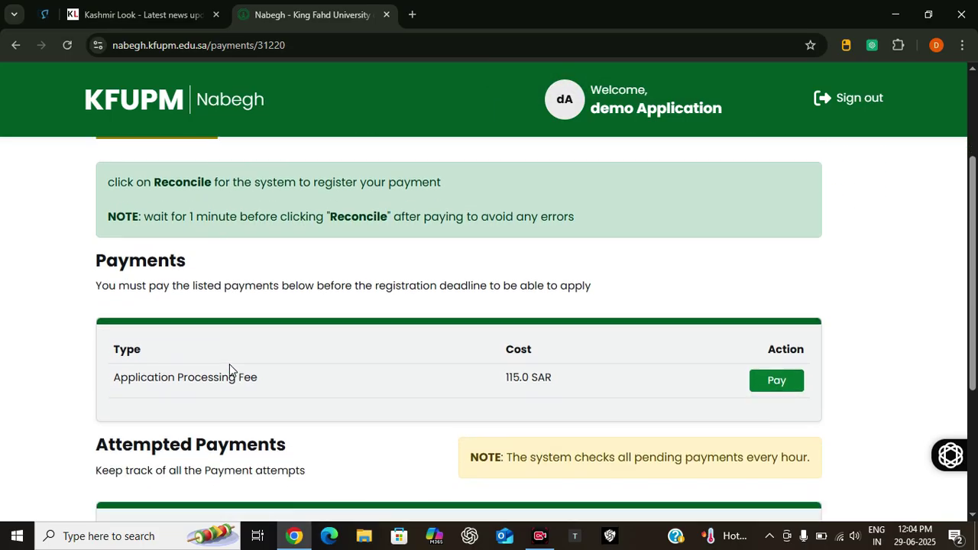
scroll(229, 364, "down", 1)
left_click_drag(507, 294, 541, 284)
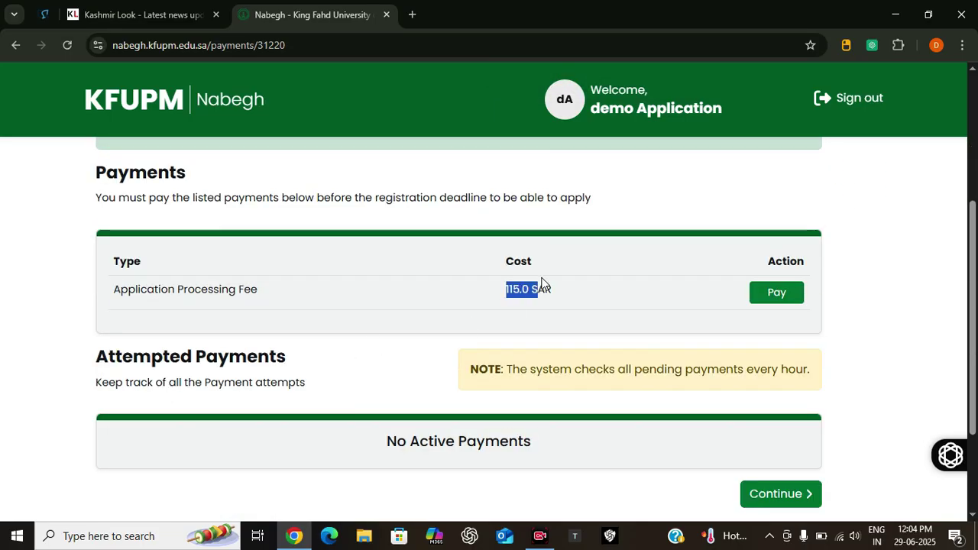
left_click(627, 299)
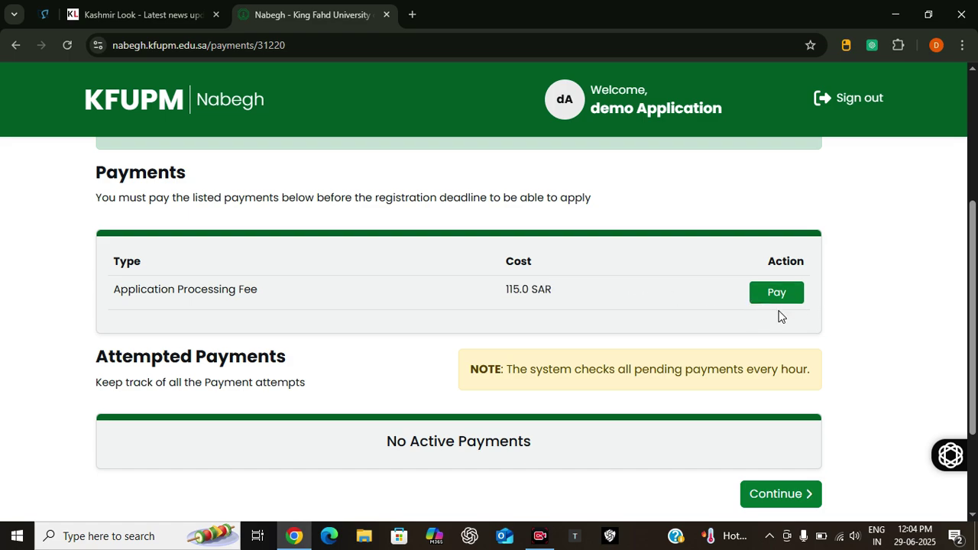
scroll(586, 343, "down", 2)
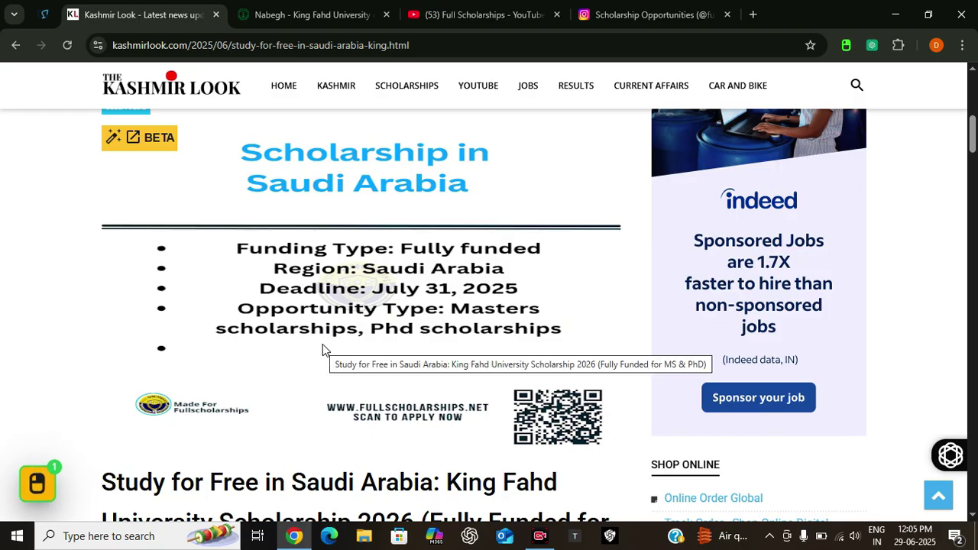
Step: Scroll through the rest of the scholarship article, then go to the Full Scholarships YouTube channel
scroll(322, 348, "down", 1)
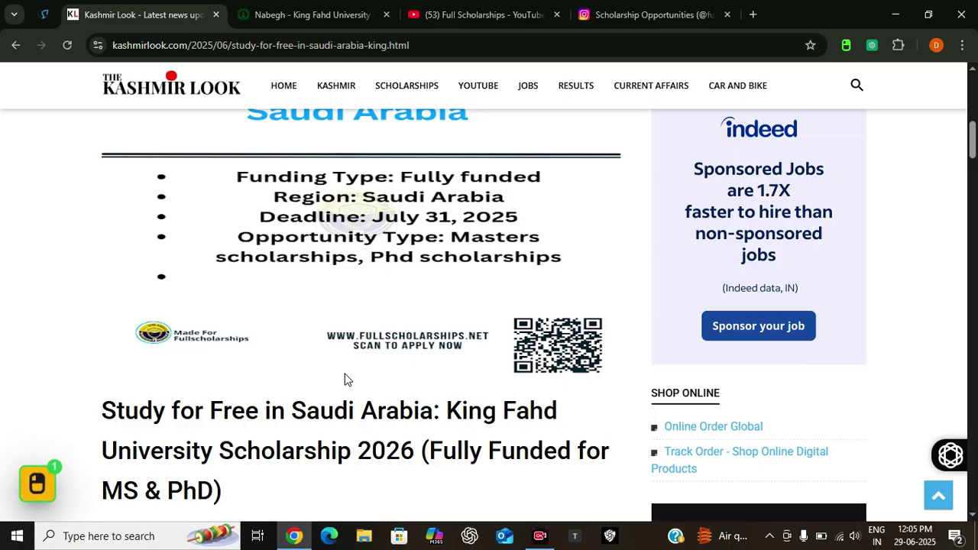
left_click(458, 14)
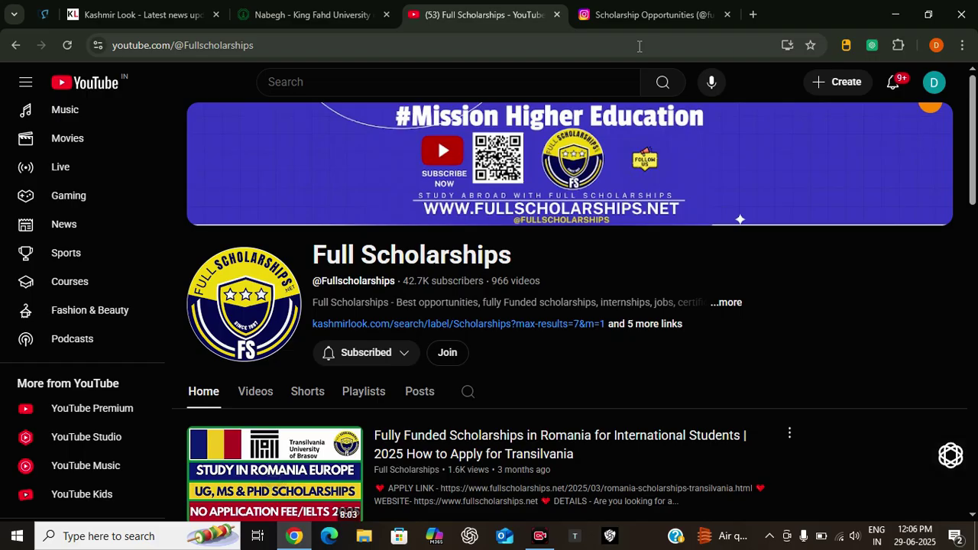
Step: Switch to the fullscholarships Instagram profile tab
left_click(647, 17)
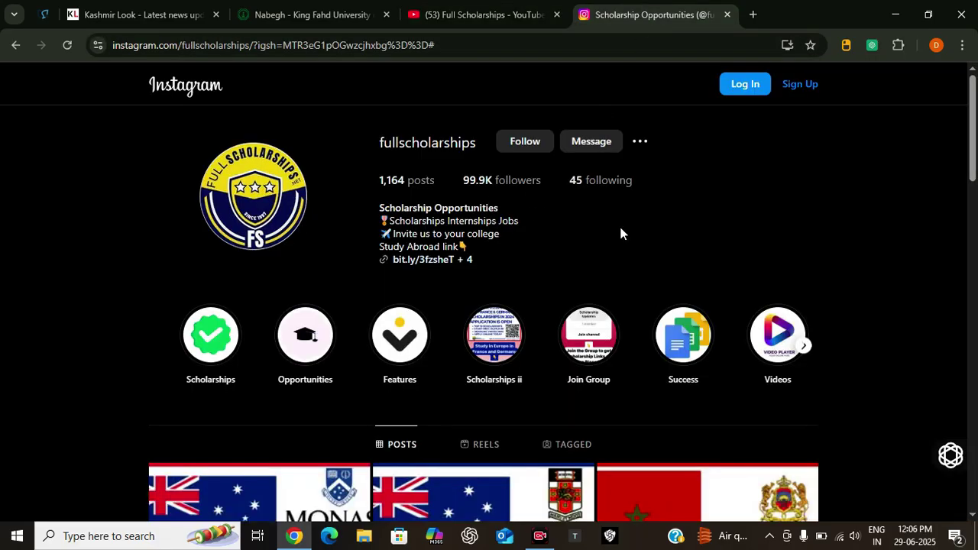